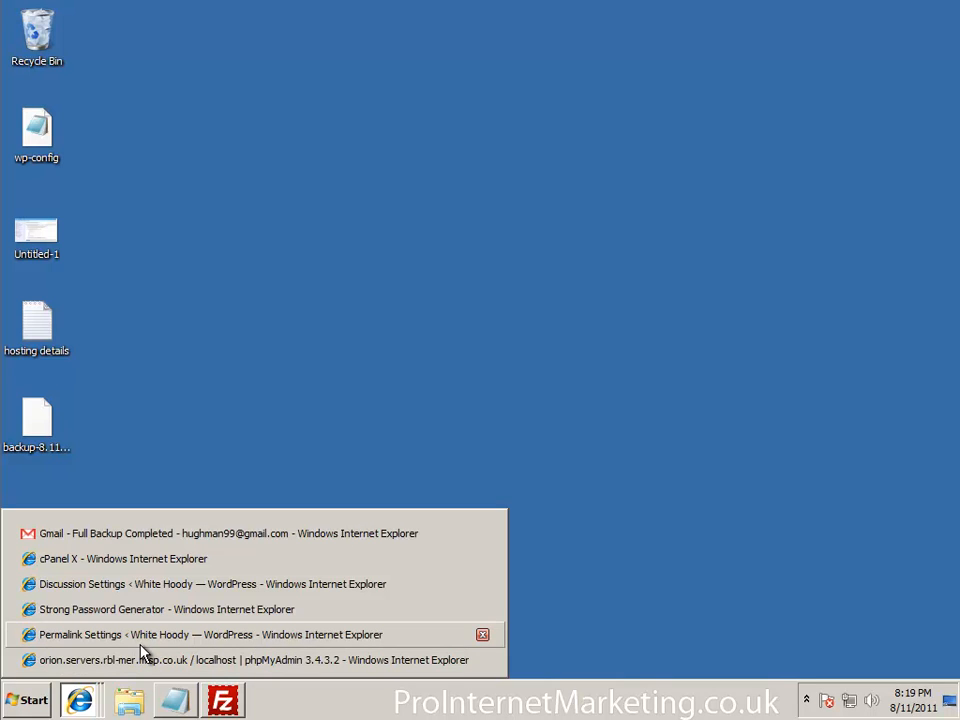
# Switch to the cPanel X window and launch Softaculous from the Software/Services section
pyautogui.click(158, 566)
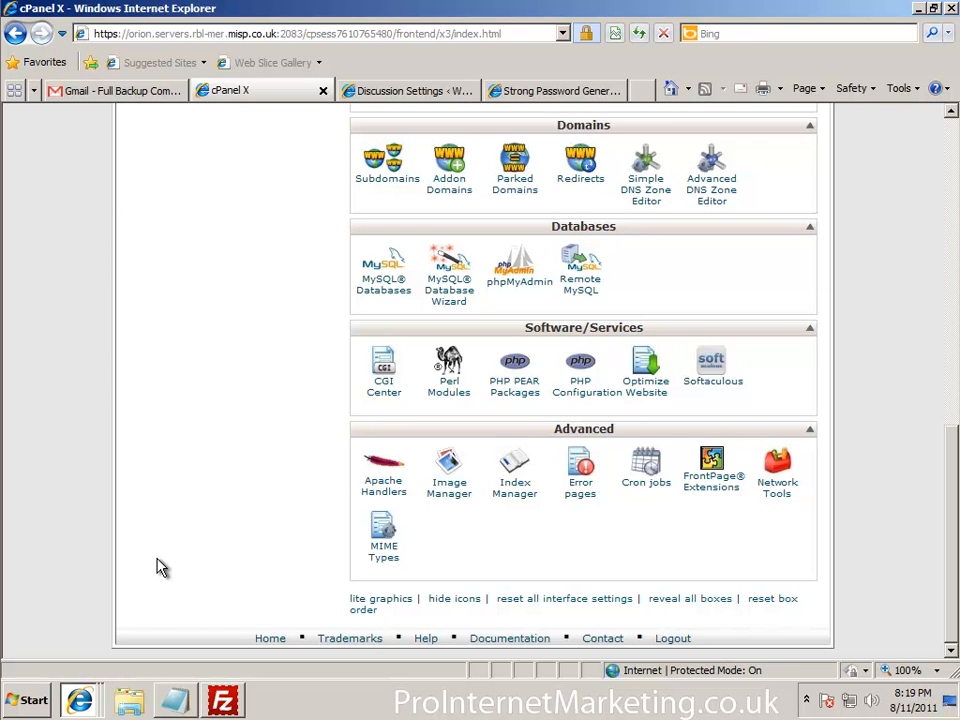
pyautogui.scroll(10, 690, 430)
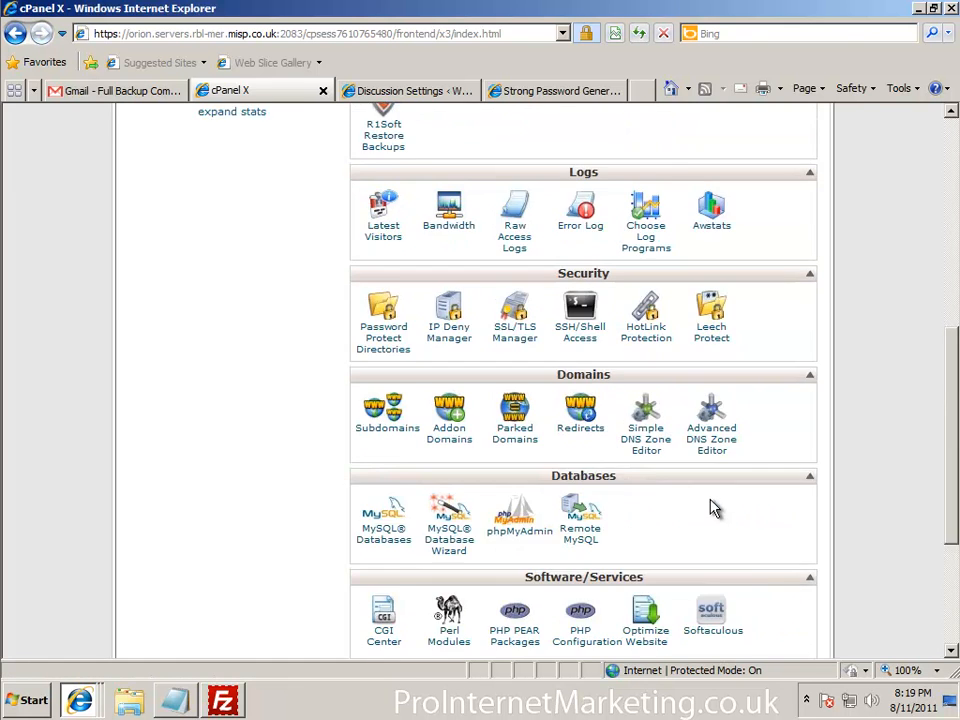
pyautogui.scroll(2, 439, 253)
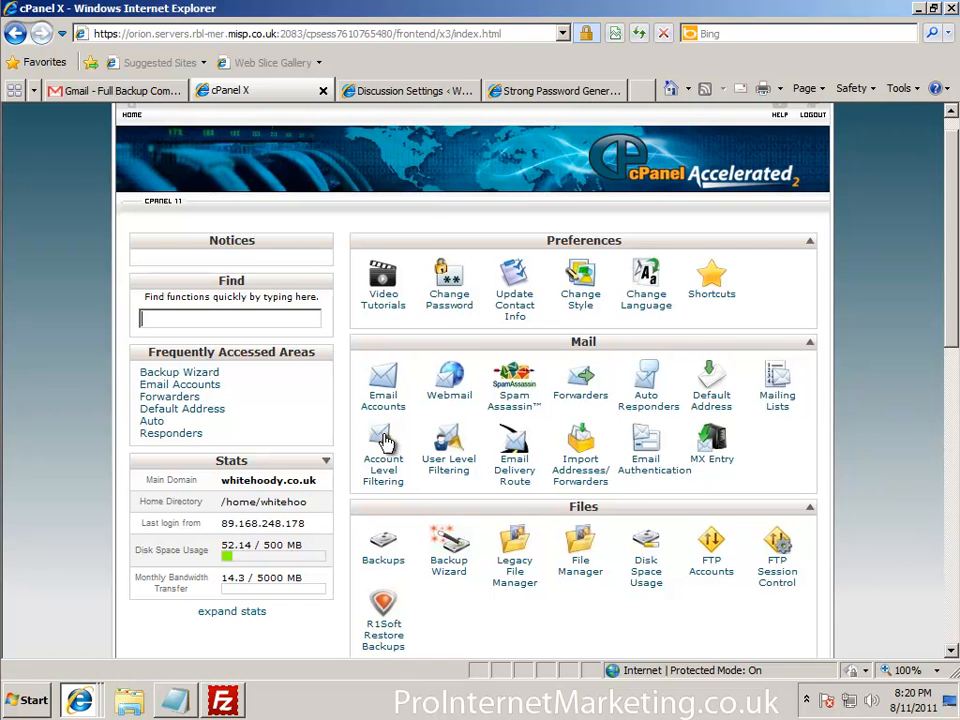
pyautogui.scroll(-5, 476, 336)
pyautogui.scroll(-2, 513, 358)
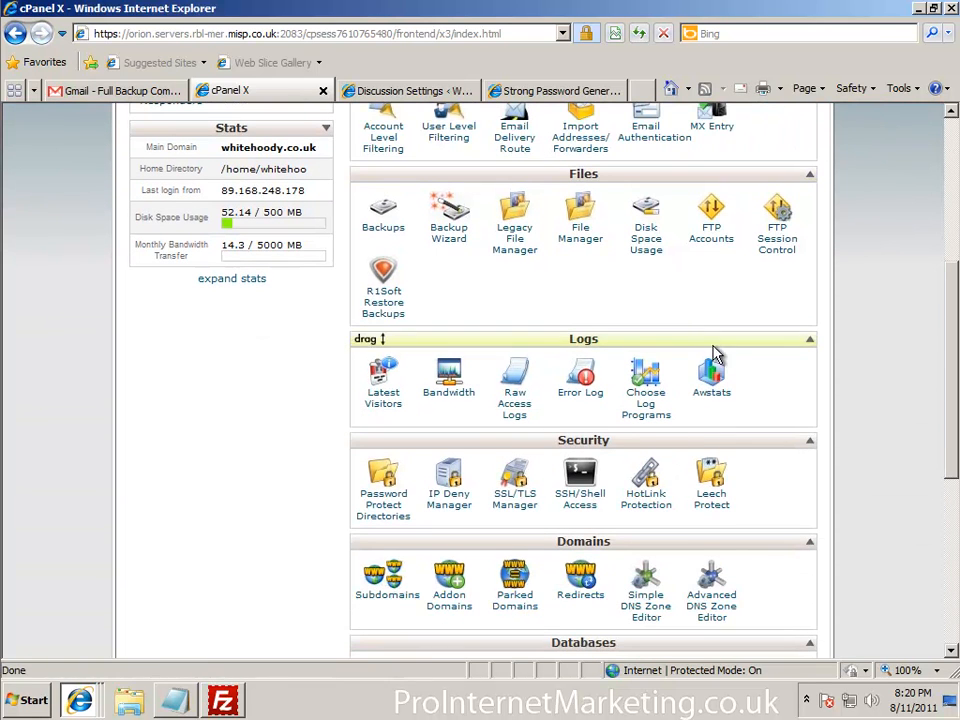
pyautogui.scroll(-3, 735, 388)
pyautogui.scroll(-1, 720, 508)
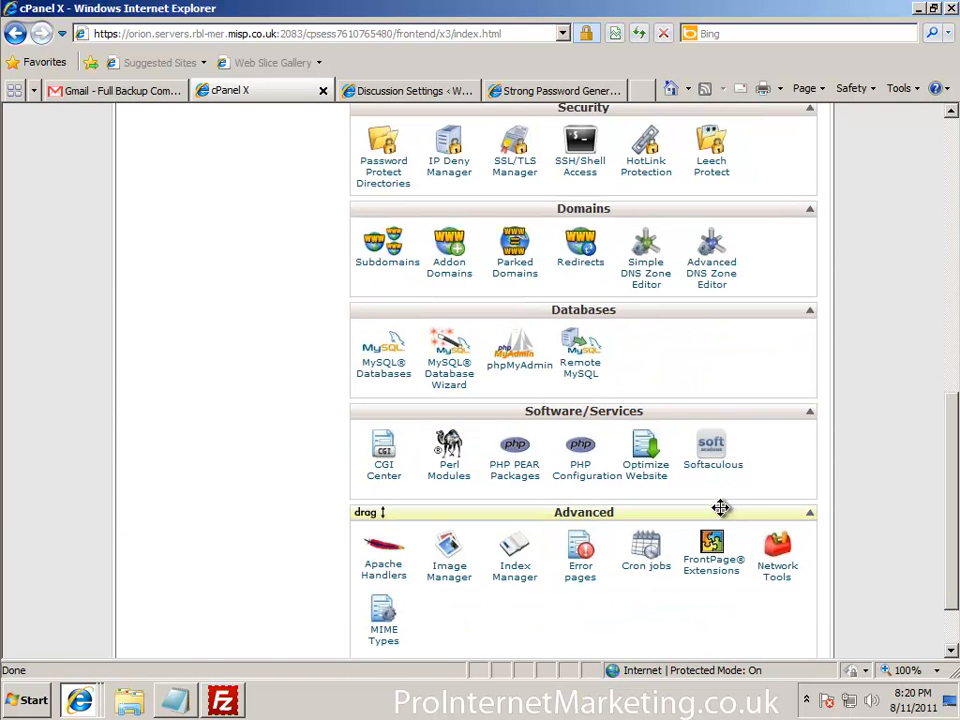
pyautogui.click(710, 450)
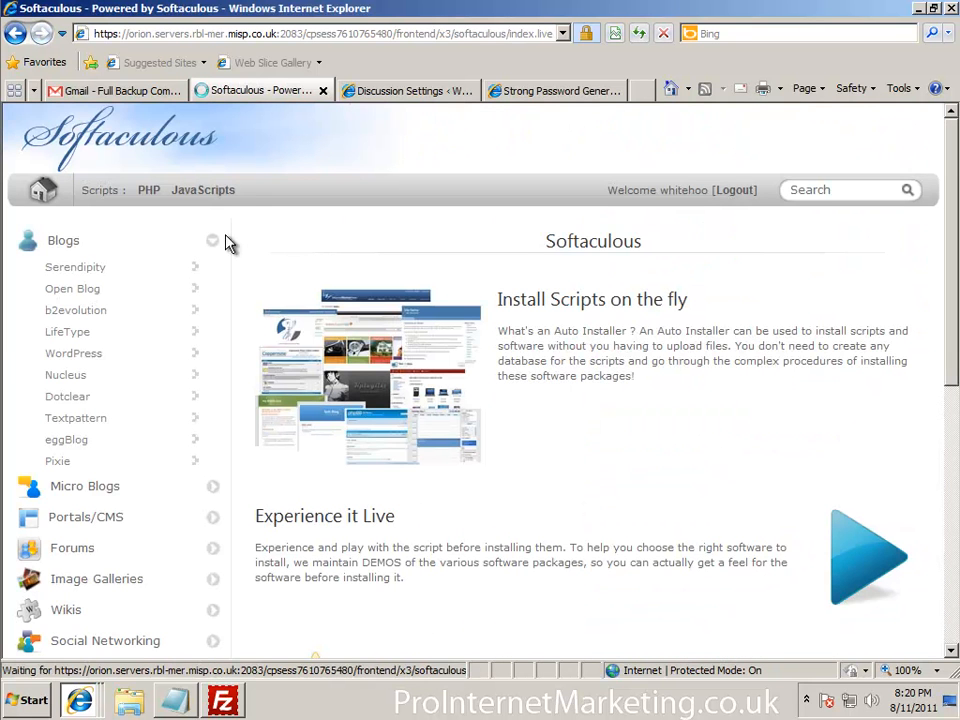
pyautogui.click(75, 360)
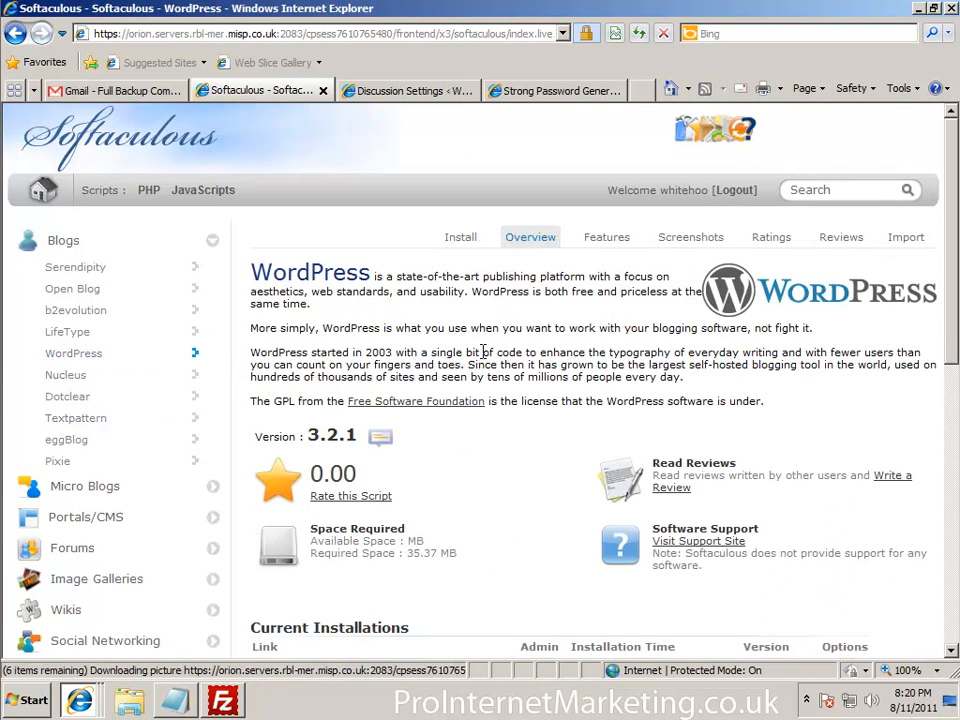
pyautogui.click(459, 243)
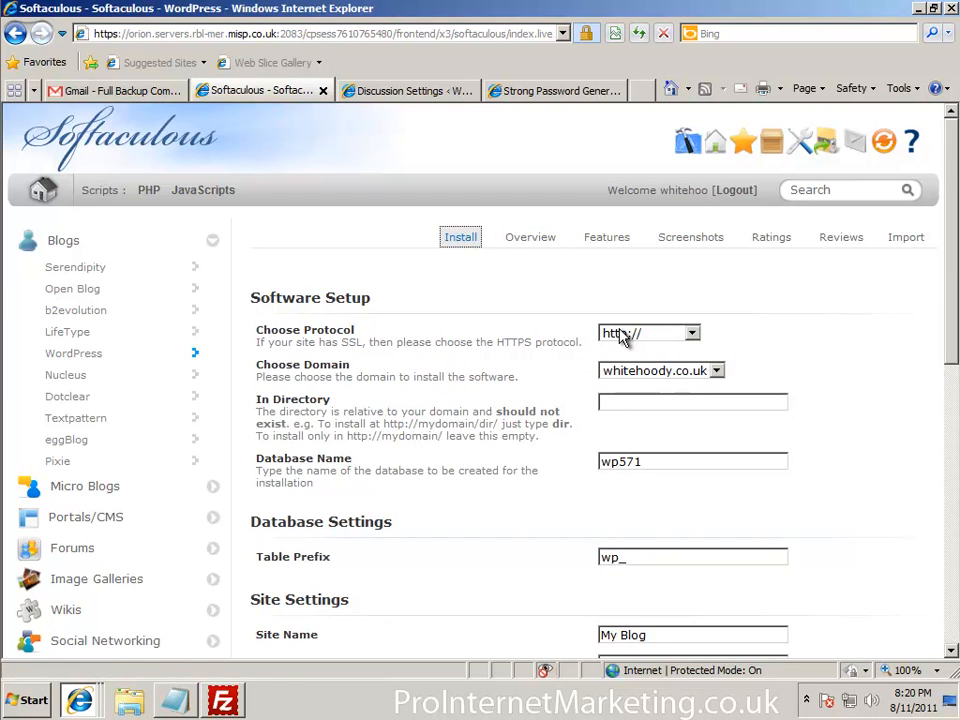
pyautogui.click(690, 334)
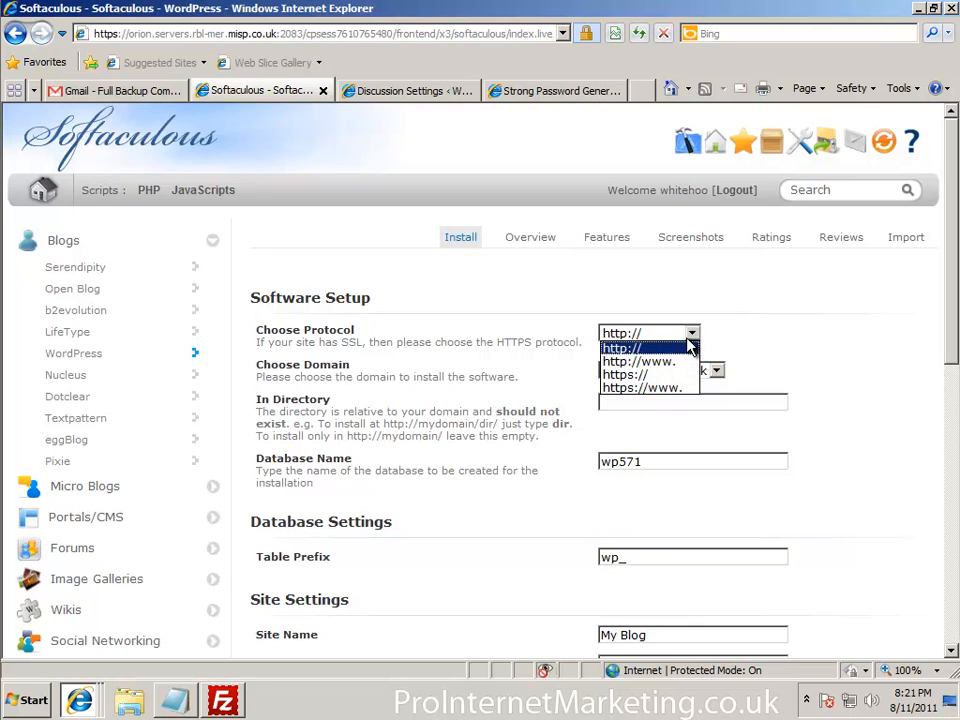
pyautogui.click(690, 347)
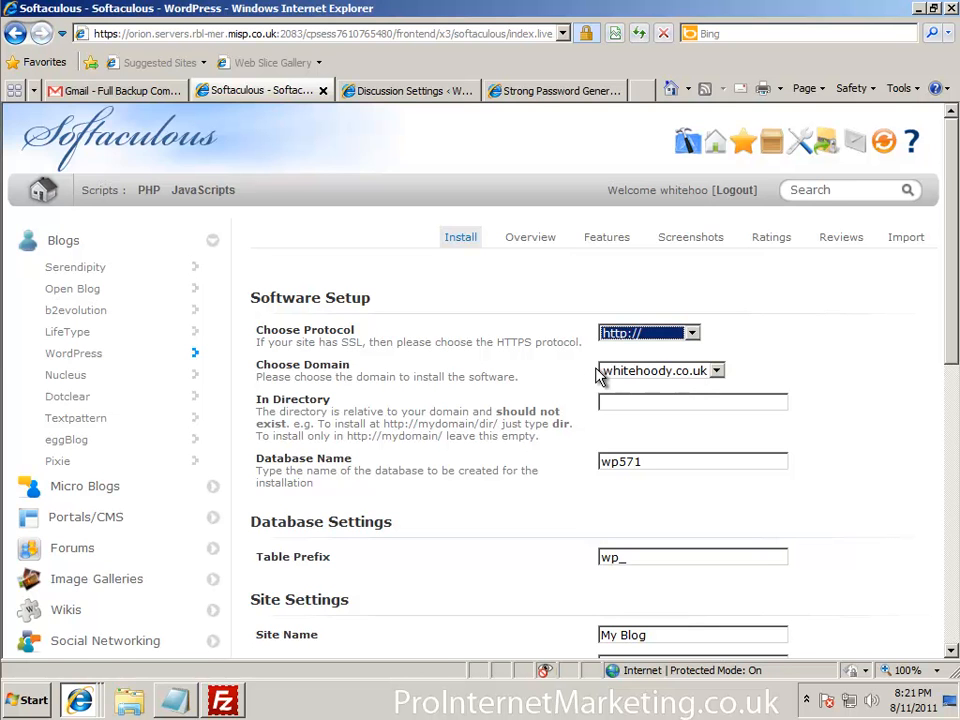
pyautogui.click(670, 93)
pyautogui.write('http://')
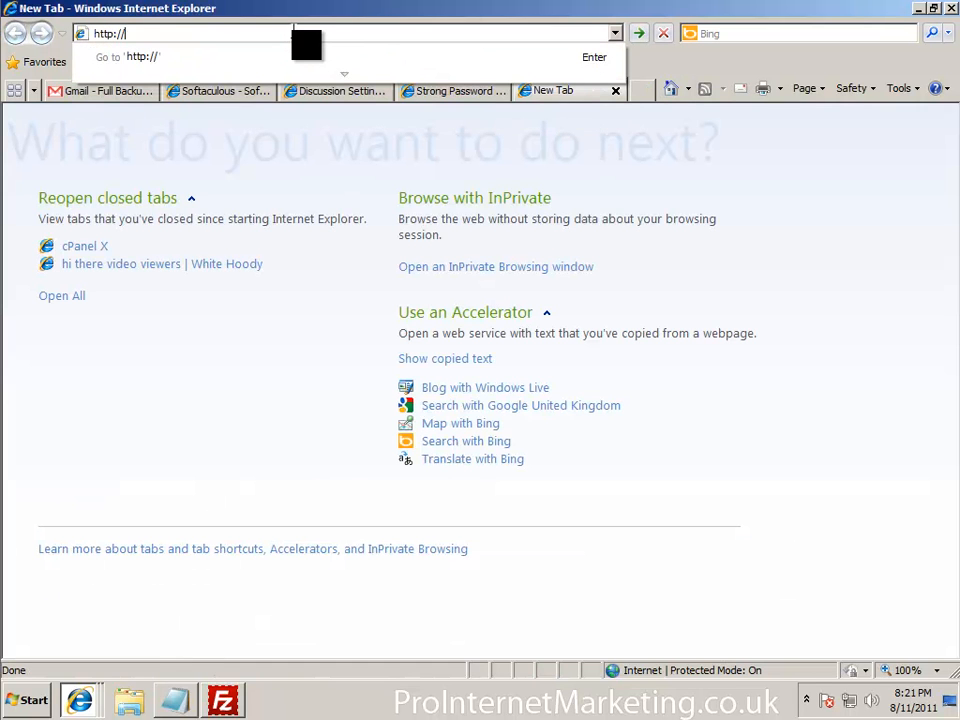
pyautogui.write('whitehoody.co.uk')
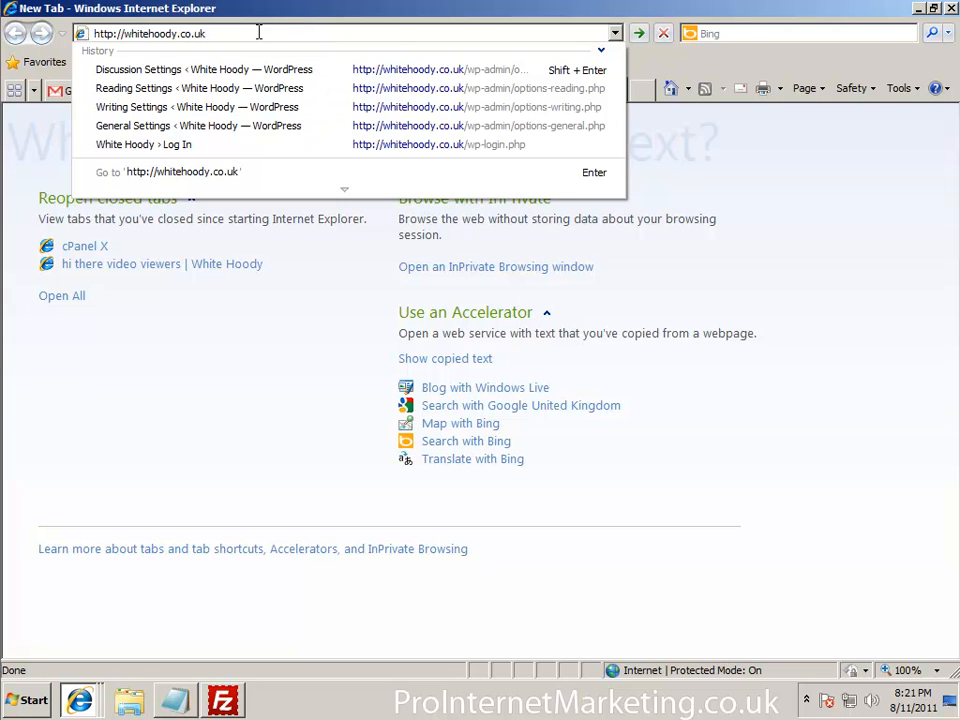
pyautogui.moveTo(123, 34); pyautogui.dragTo(142, 34)
pyautogui.click(123, 34)
pyautogui.write('www.')
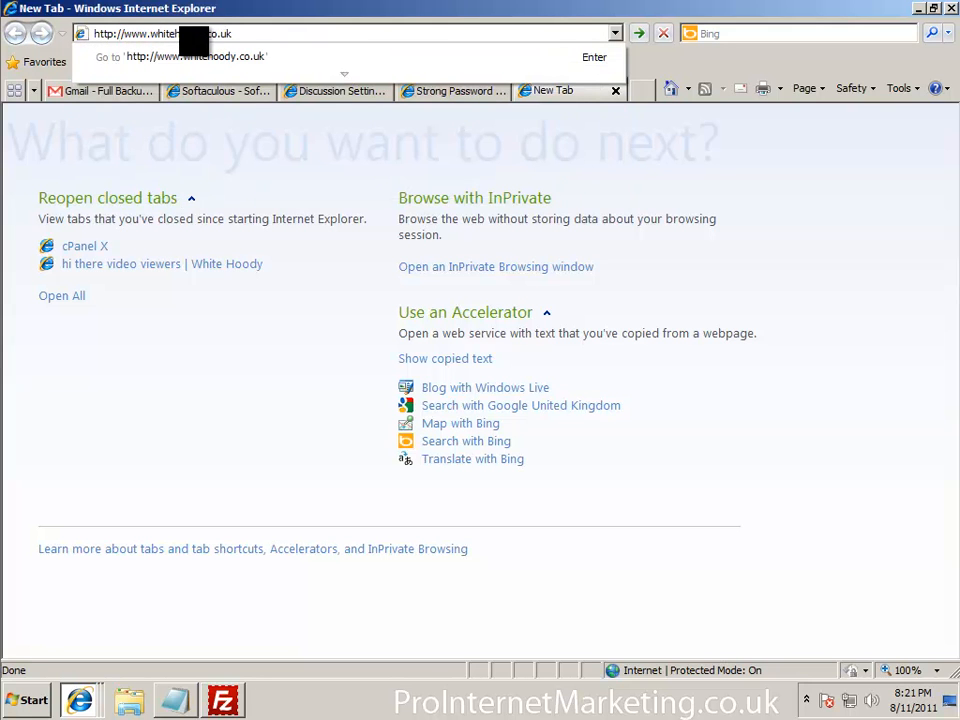
pyautogui.press('Return')
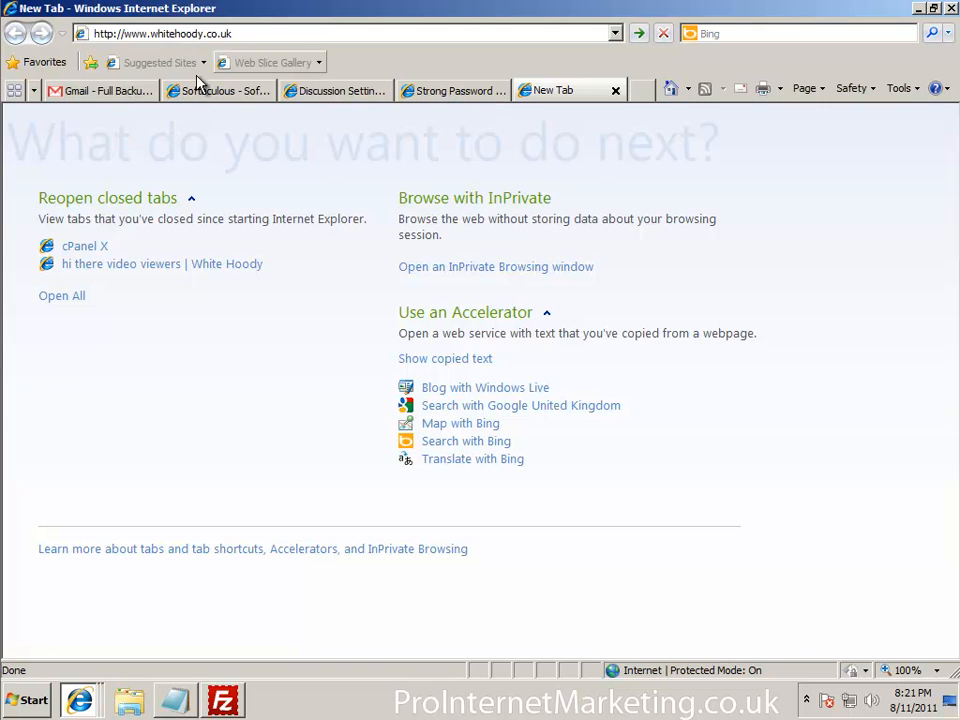
pyautogui.click(140, 35)
pyautogui.click(130, 34)
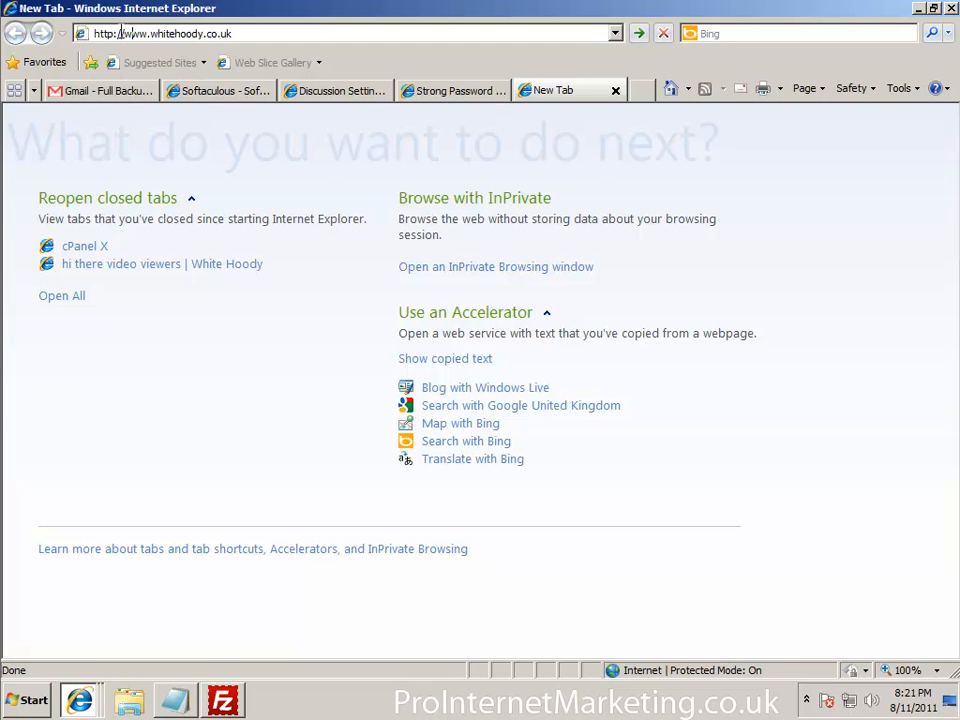
pyautogui.click(225, 90)
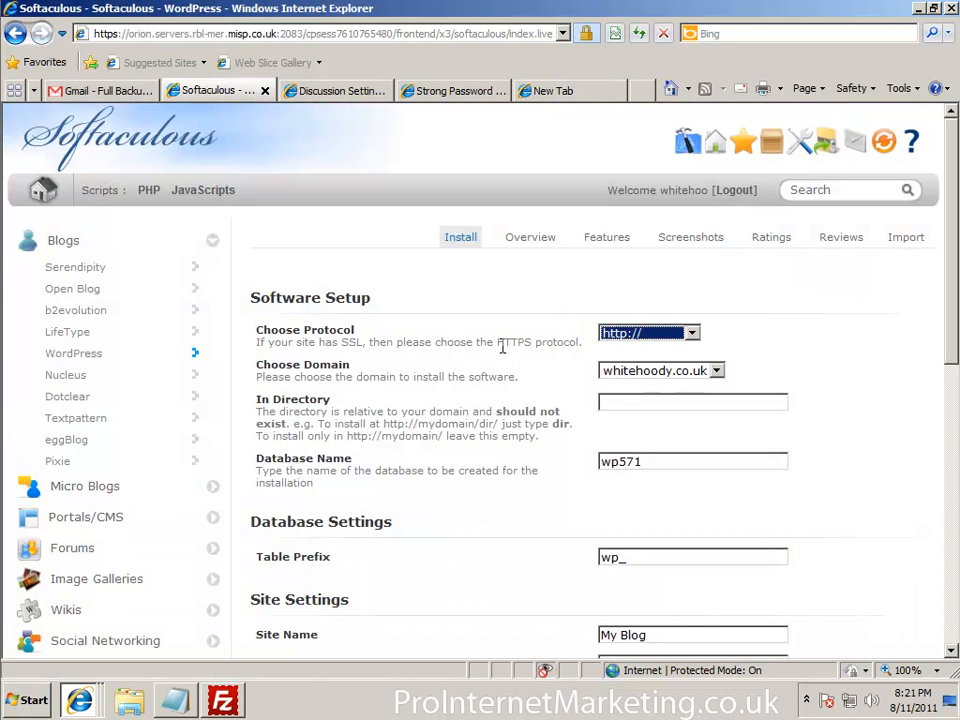
pyautogui.click(476, 415)
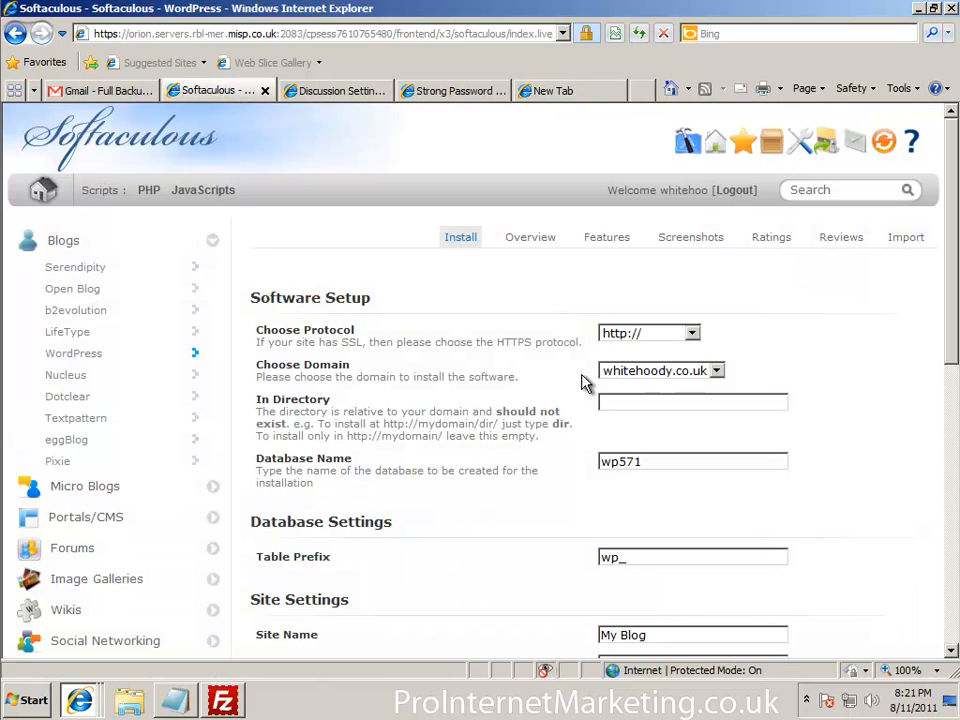
pyautogui.click(648, 337)
pyautogui.click(660, 346)
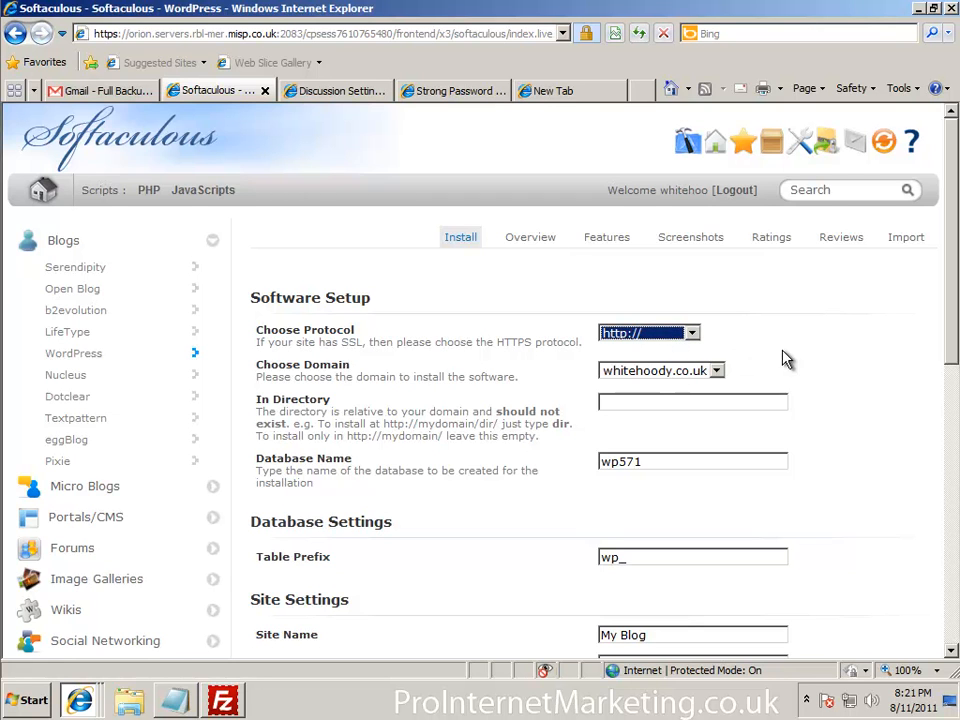
pyautogui.click(696, 376)
pyautogui.click(703, 373)
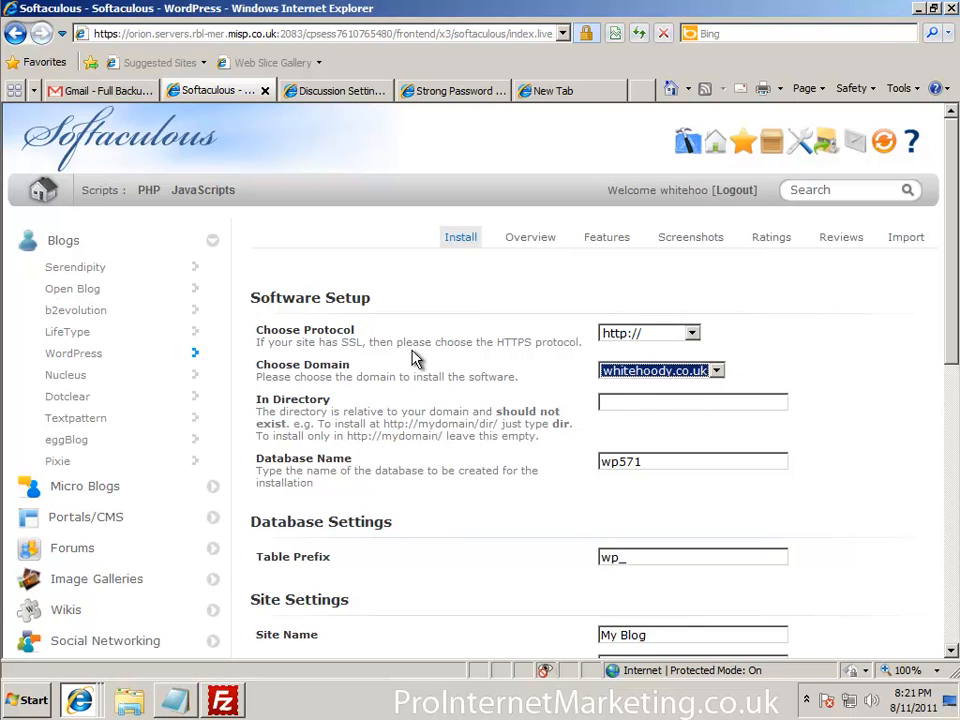
pyautogui.click(541, 389)
pyautogui.scroll(-1, 530, 413)
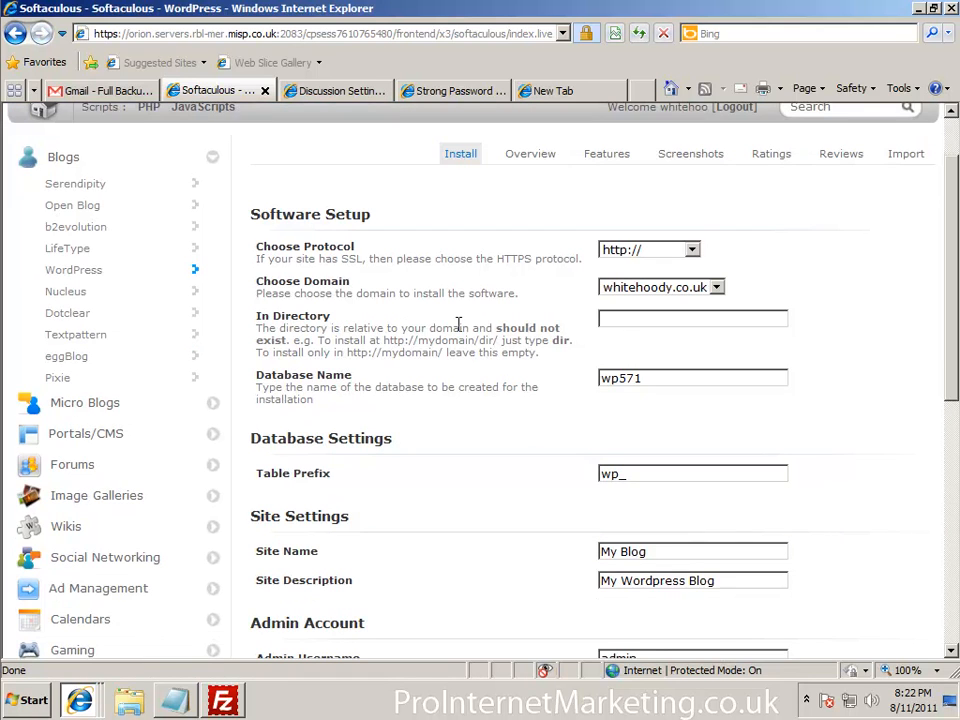
pyautogui.click(618, 324)
pyautogui.write('blog')
pyautogui.moveTo(677, 319); pyautogui.dragTo(447, 318)
pyautogui.press('BackSpace')
pyautogui.moveTo(649, 379); pyautogui.dragTo(620, 379)
# Replace the default site name 'My Blog' with 'White Hoody Blog'
pyautogui.click(442, 421)
pyautogui.scroll(-2, 448, 427)
pyautogui.scroll(-2, 448, 427)
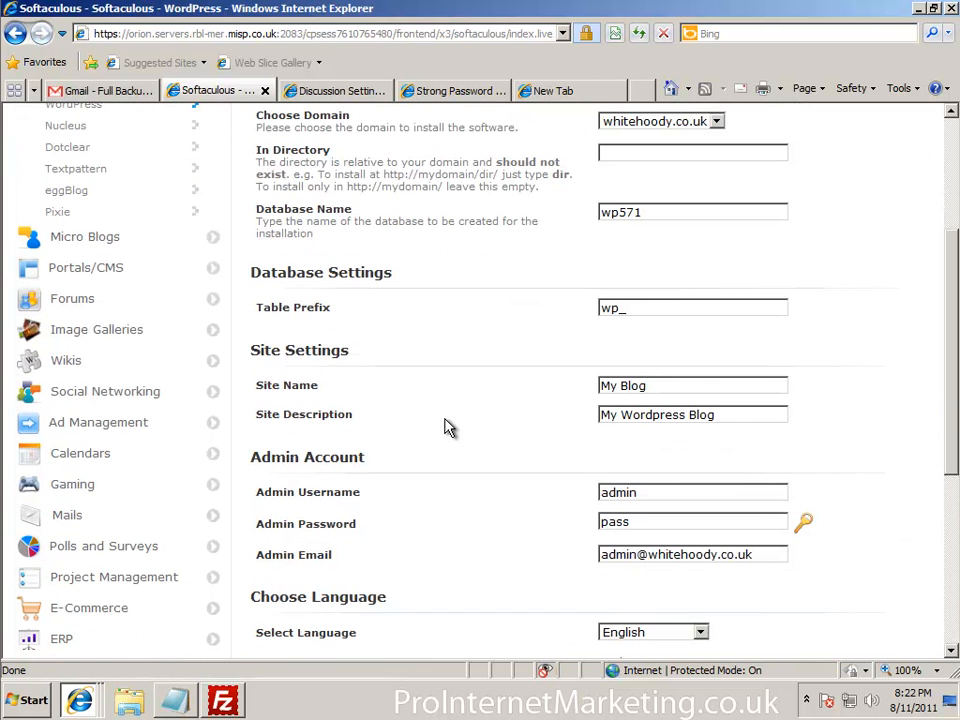
pyautogui.scroll(-2, 658, 321)
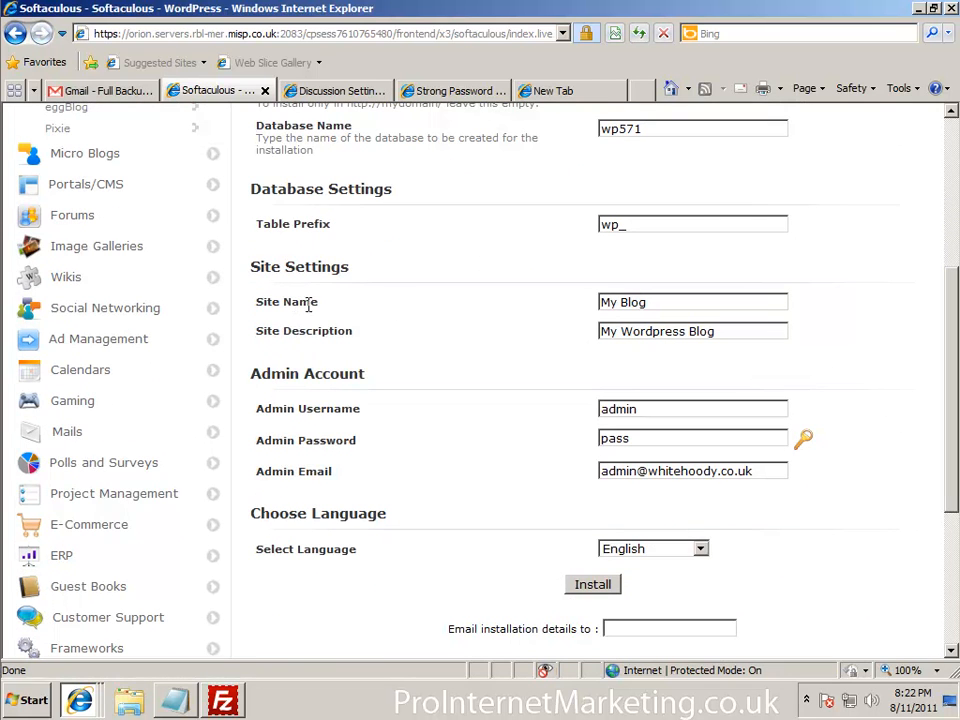
pyautogui.moveTo(647, 303); pyautogui.dragTo(408, 297)
pyautogui.press('Delete')
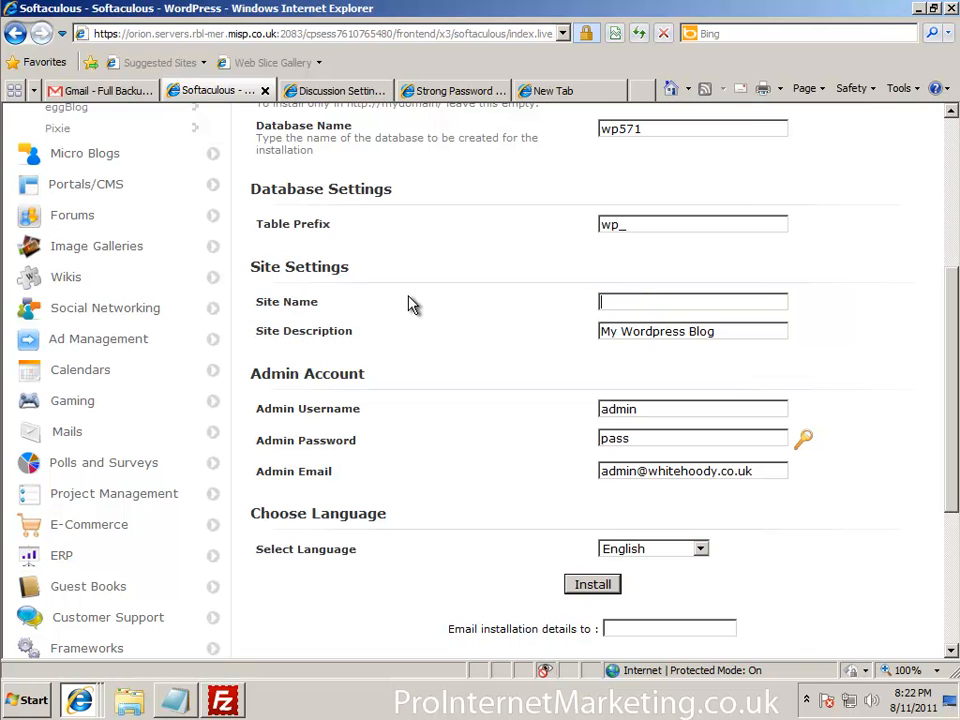
pyautogui.write('White Hoody Blog')
# Set the site description to 'My blog about white hoodies epic fail', then go to the Strong Password Generator
pyautogui.press('Tab')
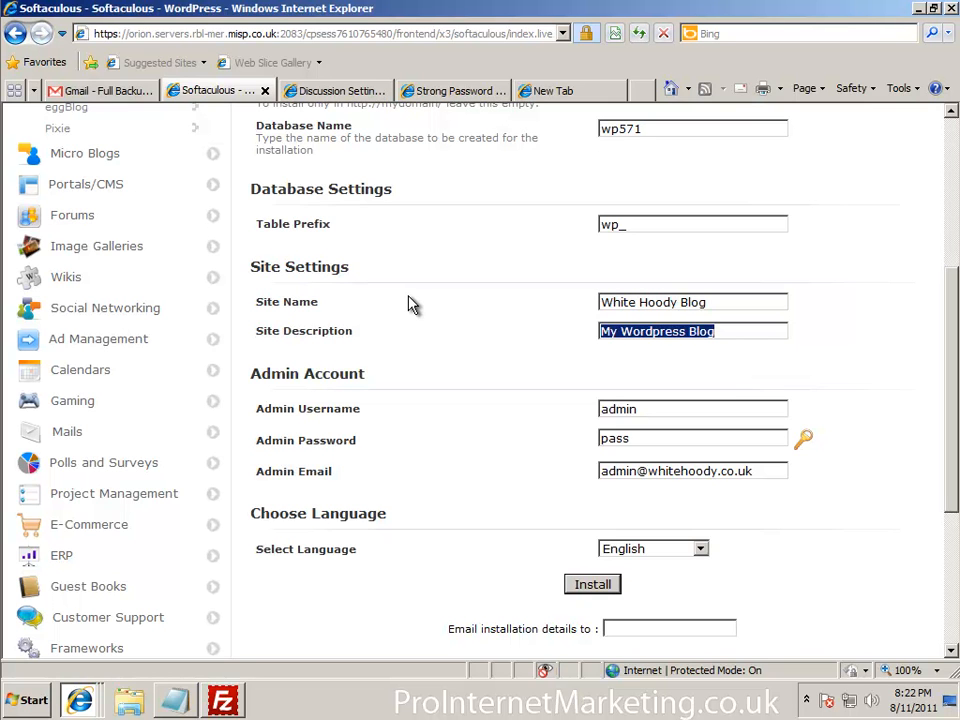
pyautogui.press('Delete')
pyautogui.write('My blog')
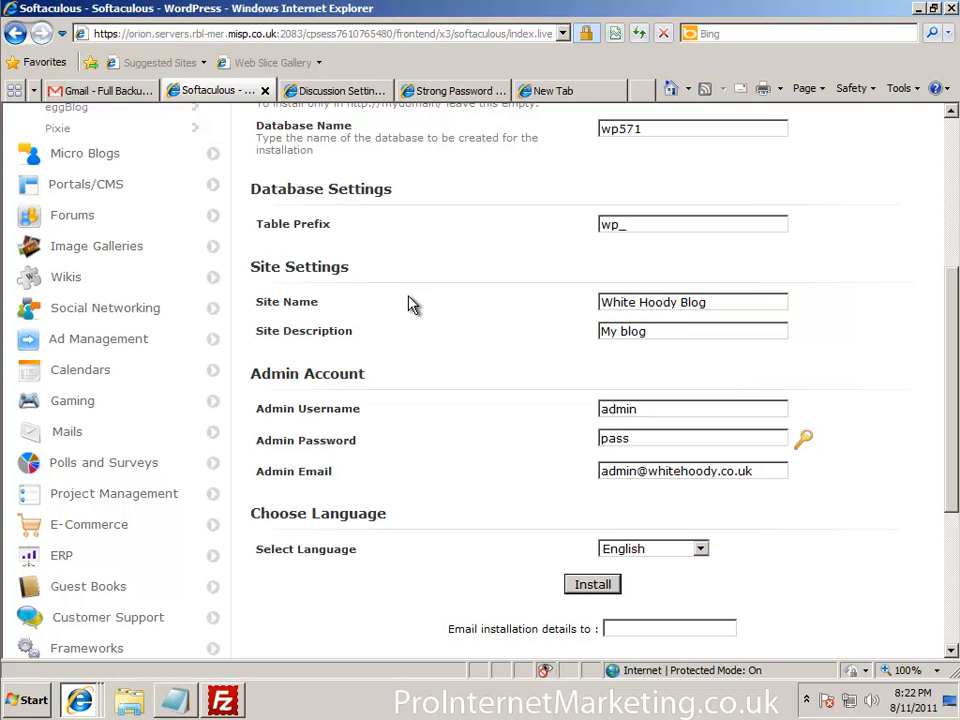
pyautogui.write(' about white hoodies e')
pyautogui.write('pic fail')
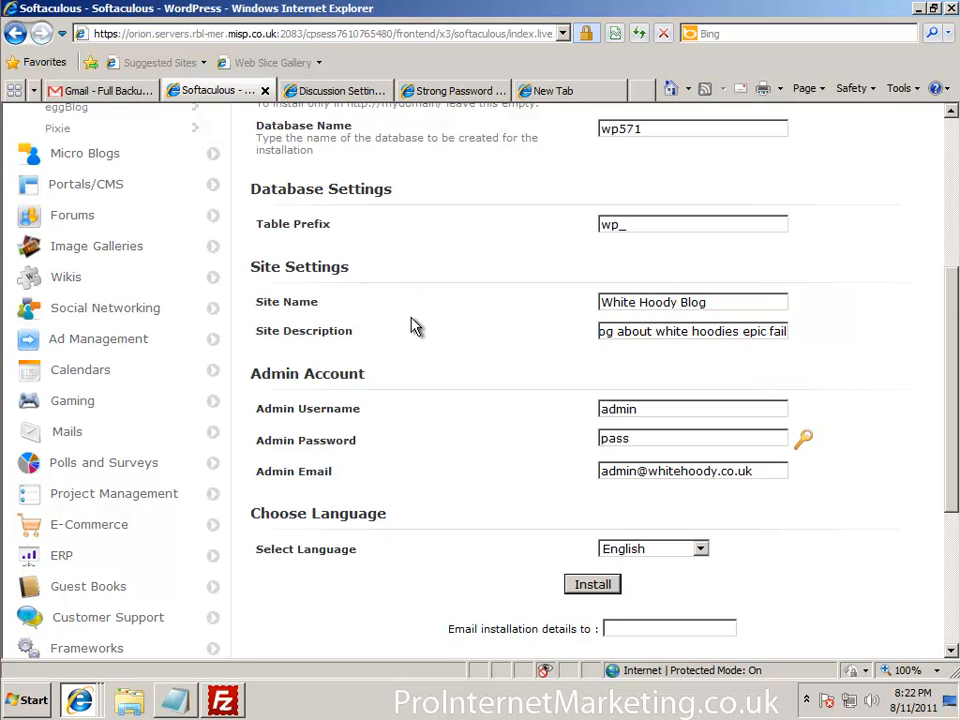
pyautogui.scroll(-2, 448, 333)
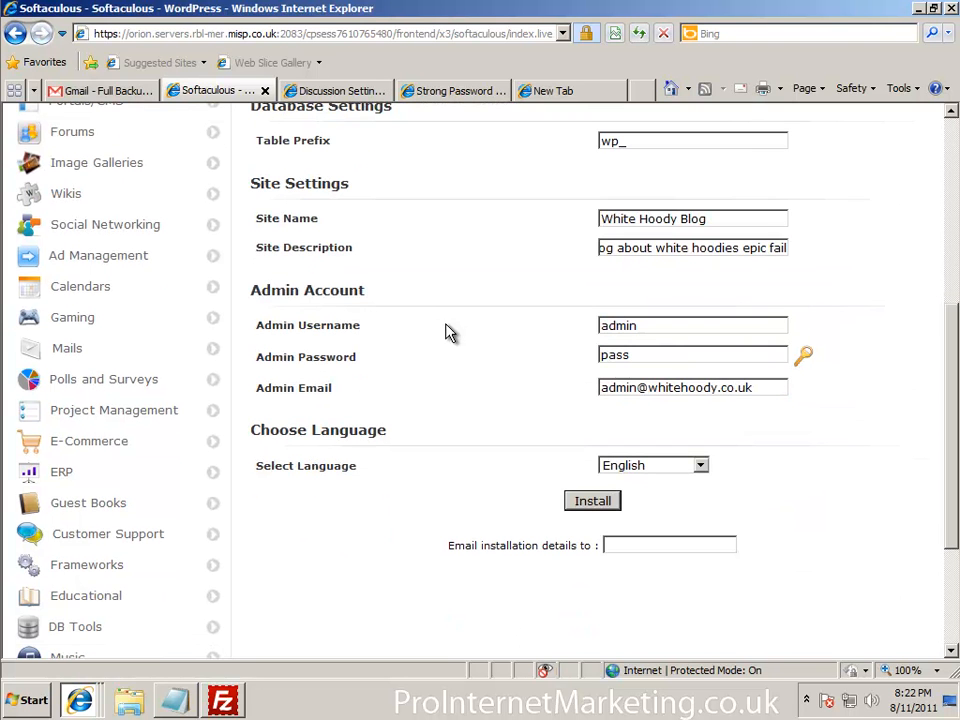
pyautogui.click(449, 92)
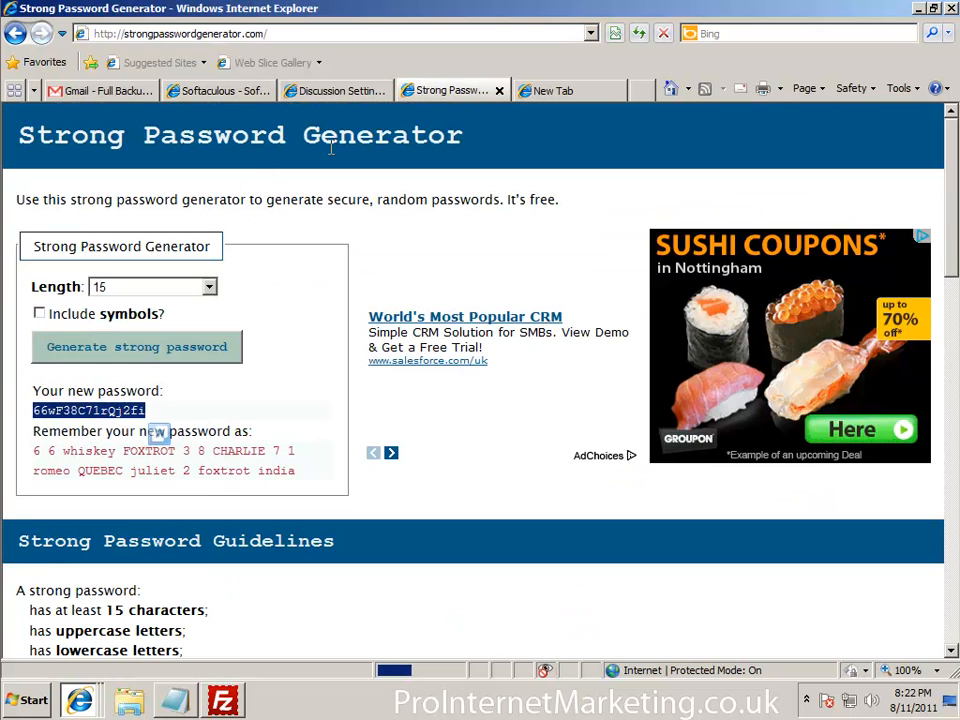
# Generate a new 15-character strong password and copy it for the WordPress admin account
pyautogui.click(215, 92)
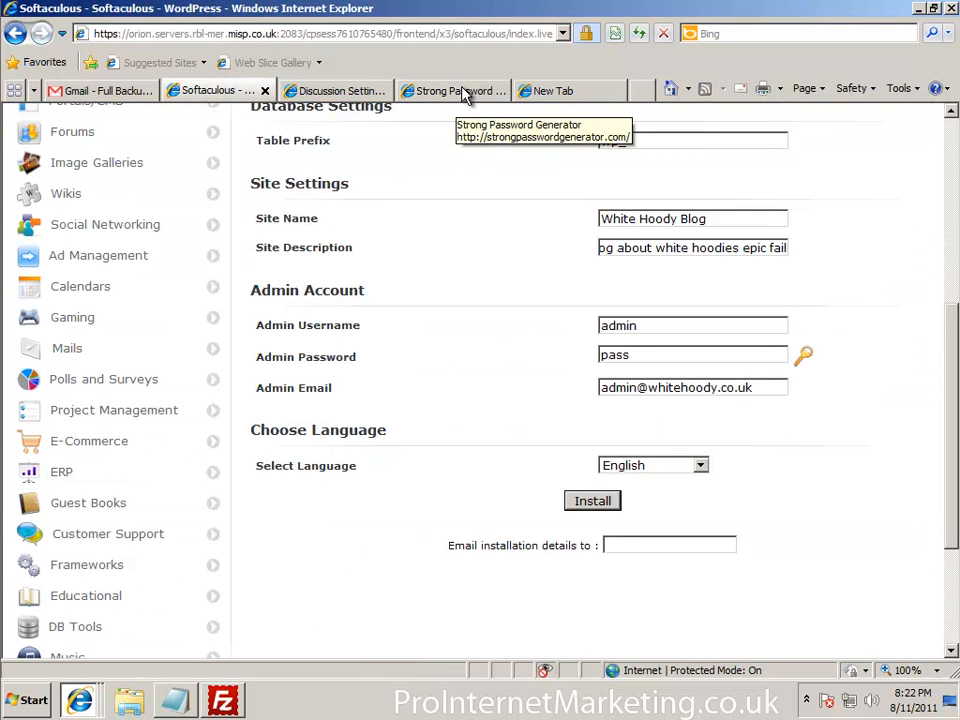
pyautogui.click(804, 356)
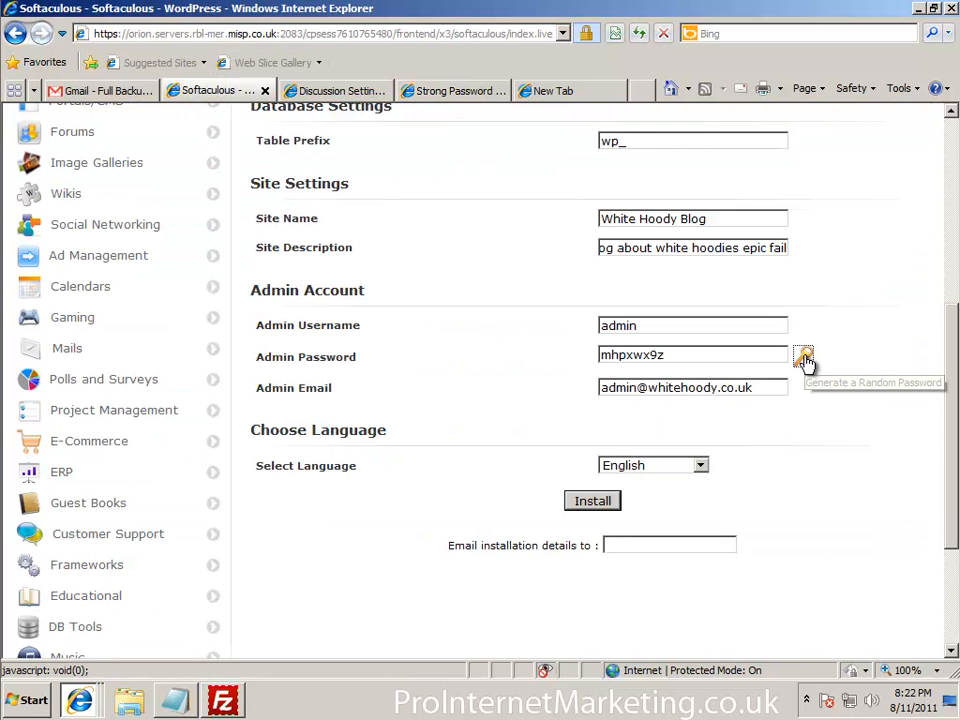
pyautogui.click(422, 90)
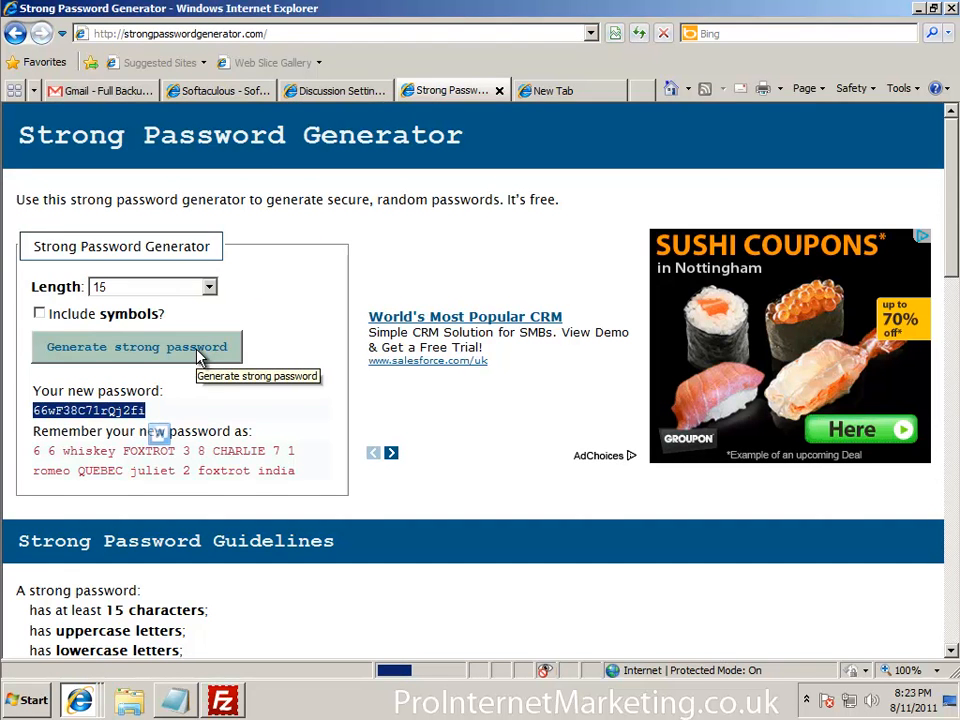
pyautogui.click(198, 356)
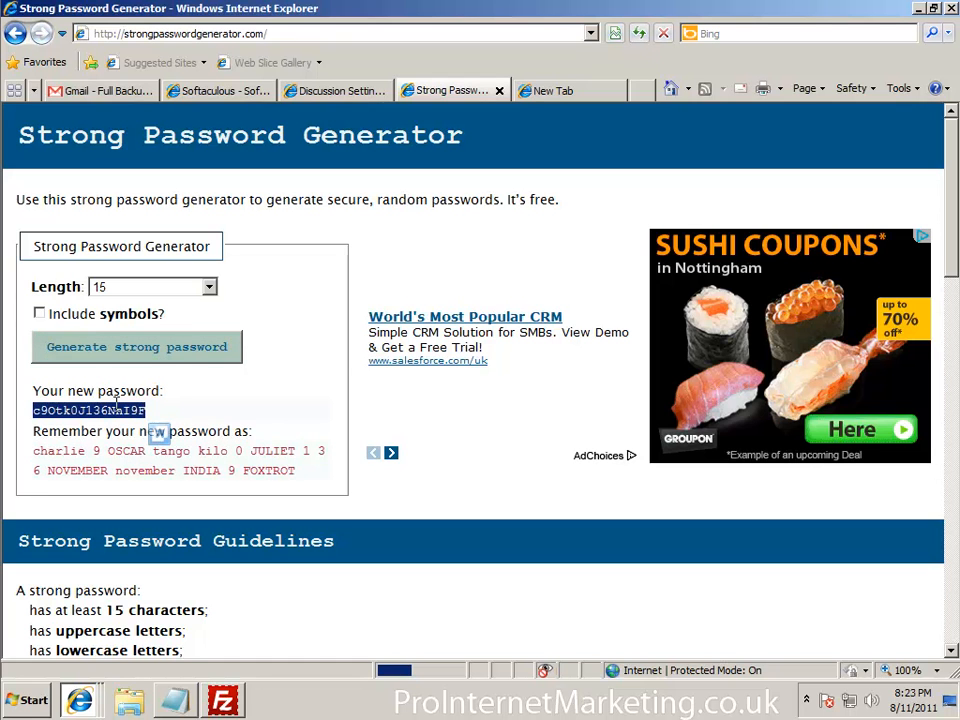
pyautogui.click(74, 401)
pyautogui.doubleClick(80, 409)
pyautogui.hotkey('ctrl', 'c')
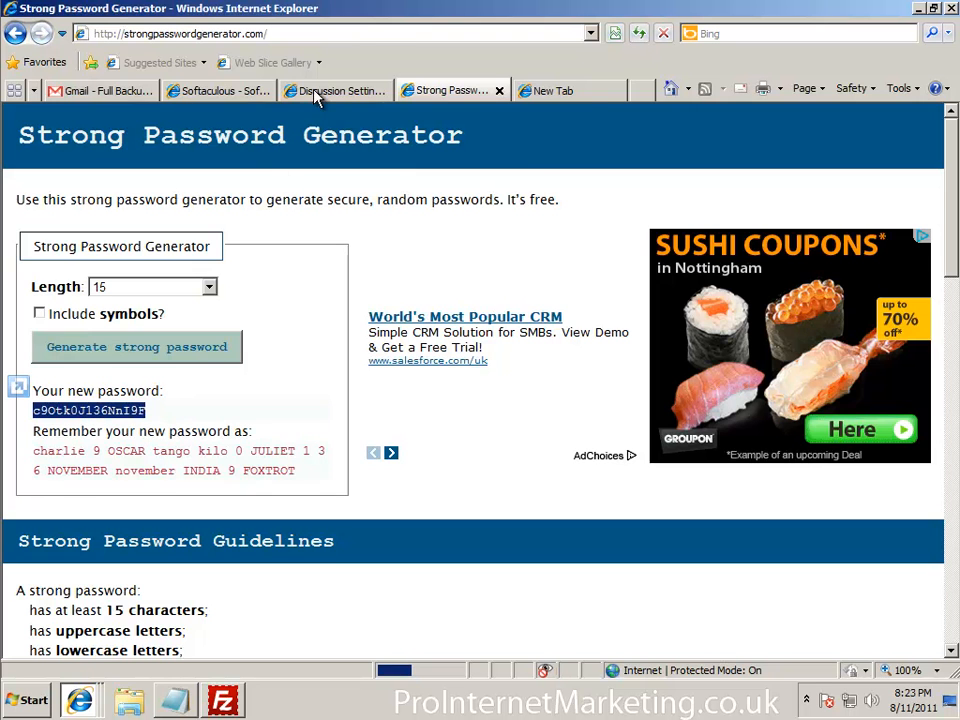
pyautogui.click(330, 91)
pyautogui.click(224, 90)
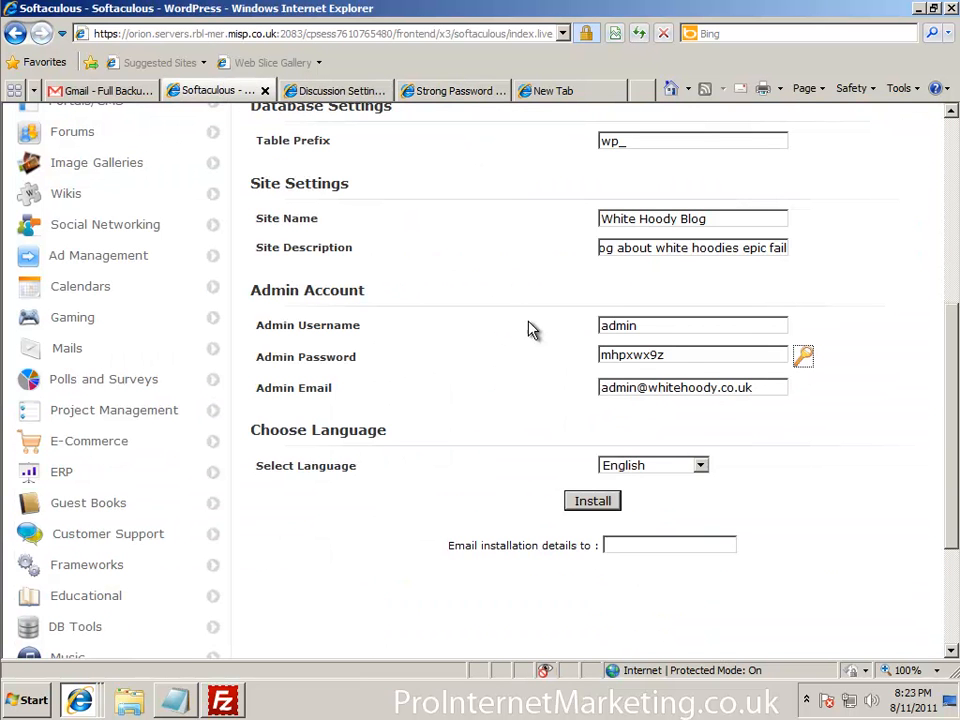
# Paste the copied password into the Admin Password field, then bring up the hosting details in Notepad
pyautogui.doubleClick(686, 354)
pyautogui.hotkey('ctrl', 'v')
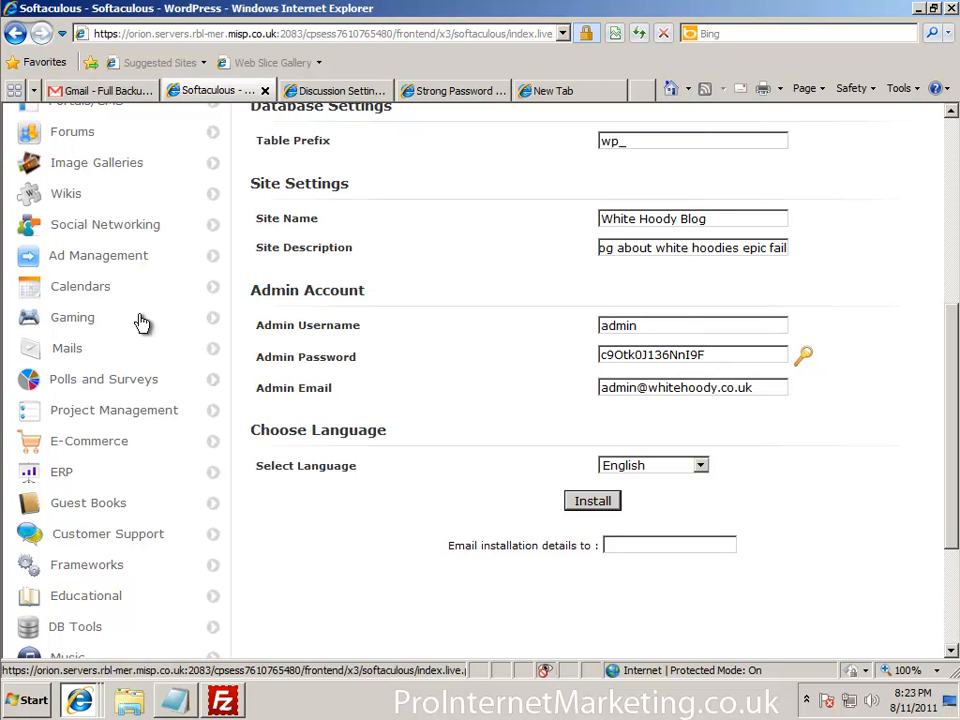
pyautogui.click(647, 330)
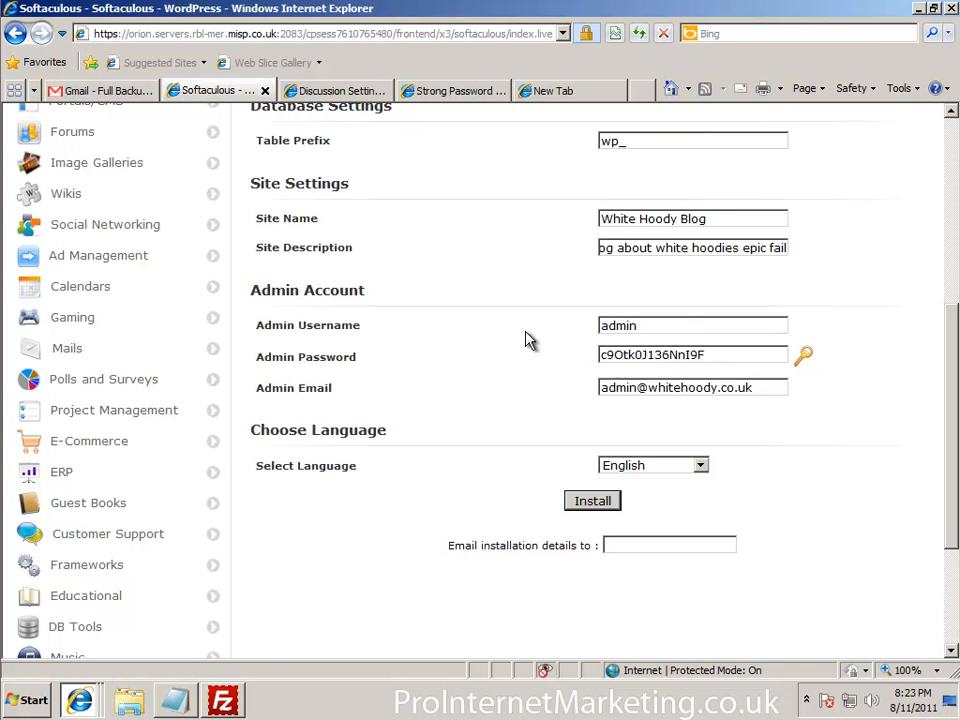
pyautogui.click(174, 700)
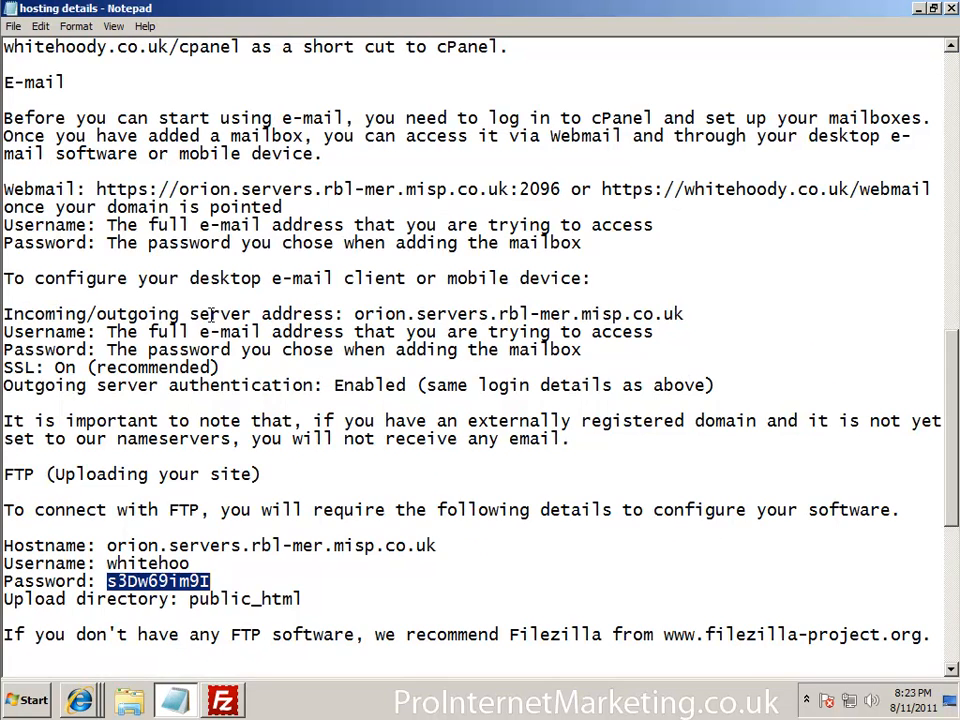
# Add the admin username 'admin' and the new password at the top of the hosting notes, then minimize Notepad
pyautogui.scroll(20, 205, 330)
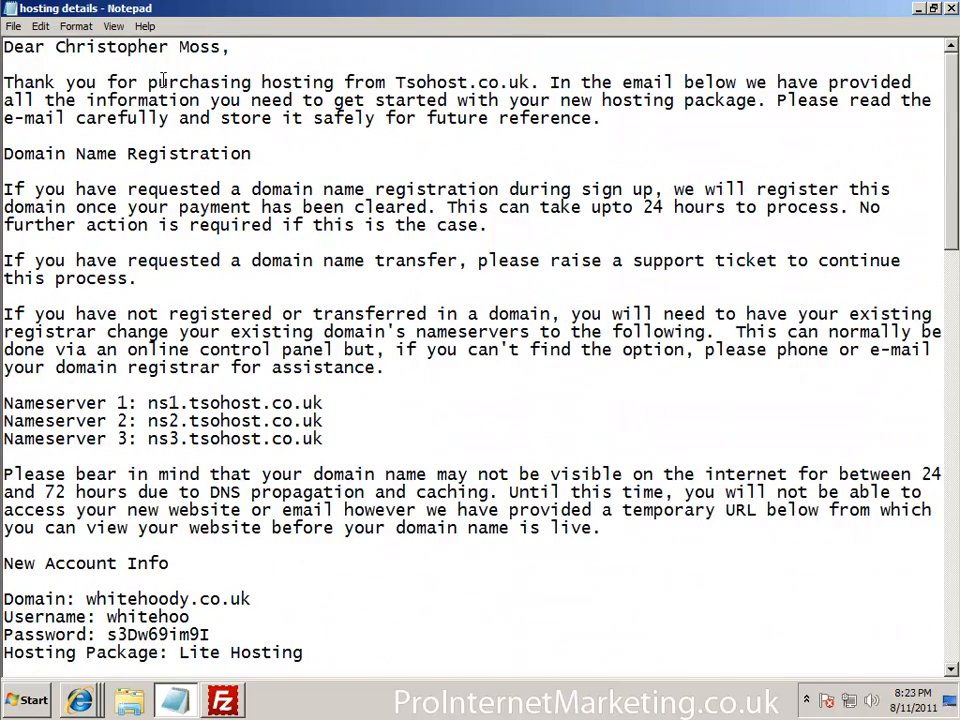
pyautogui.press('Return')
pyautogui.press('Return')
pyautogui.press('Return')
pyautogui.press('Return')
pyautogui.write('admin')
pyautogui.press('Return')
pyautogui.hotkey('ctrl', 'v')
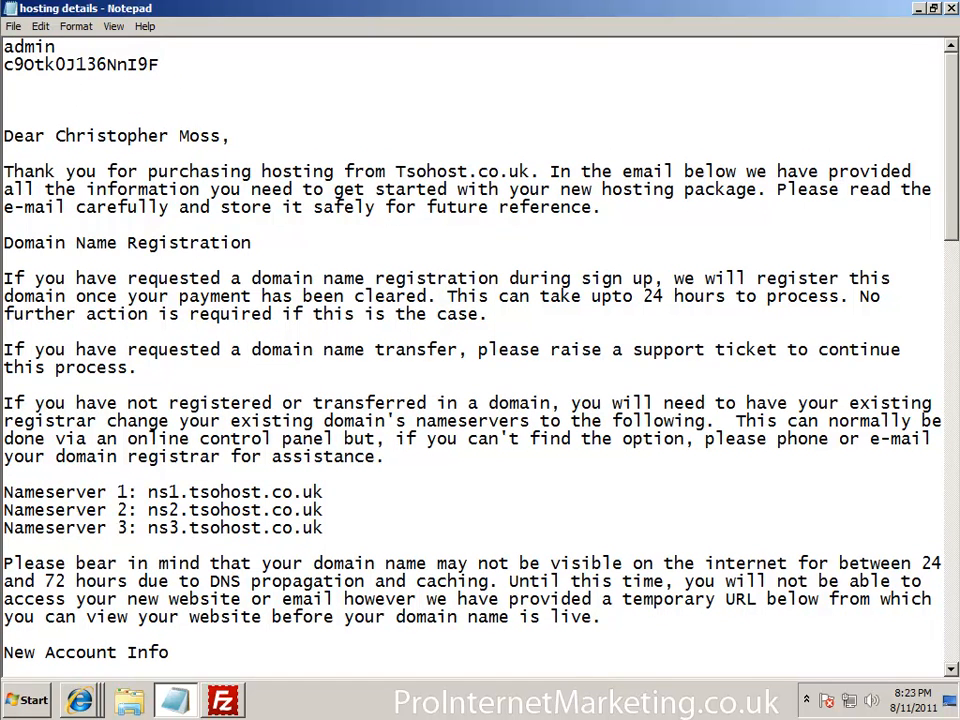
pyautogui.rightClick(175, 702)
pyautogui.click(178, 297)
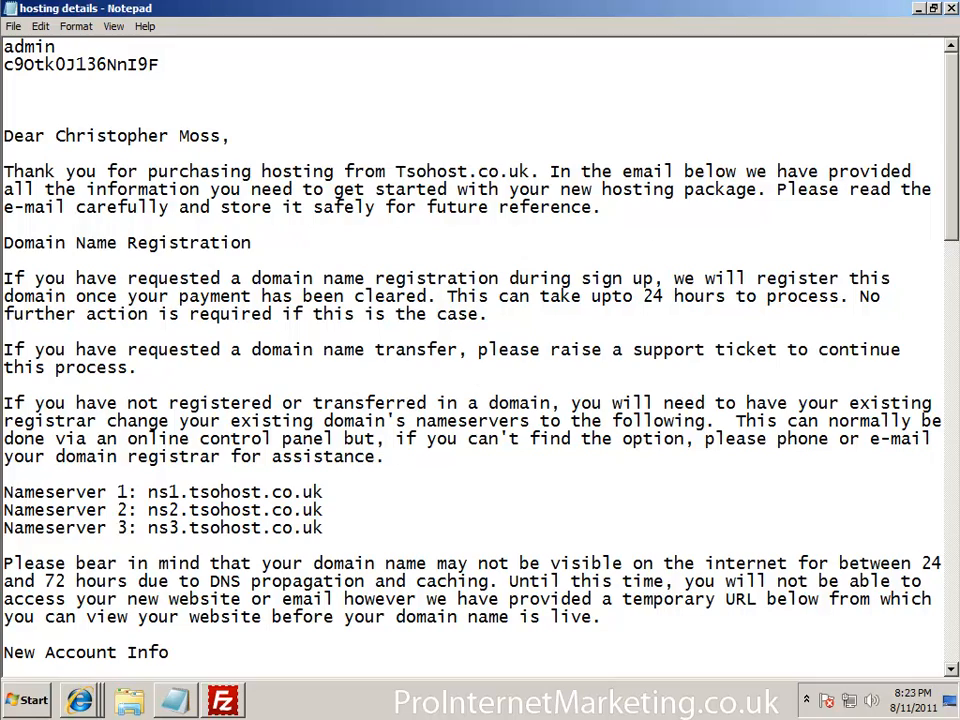
pyautogui.moveTo(955, 140); pyautogui.dragTo(950, 505)
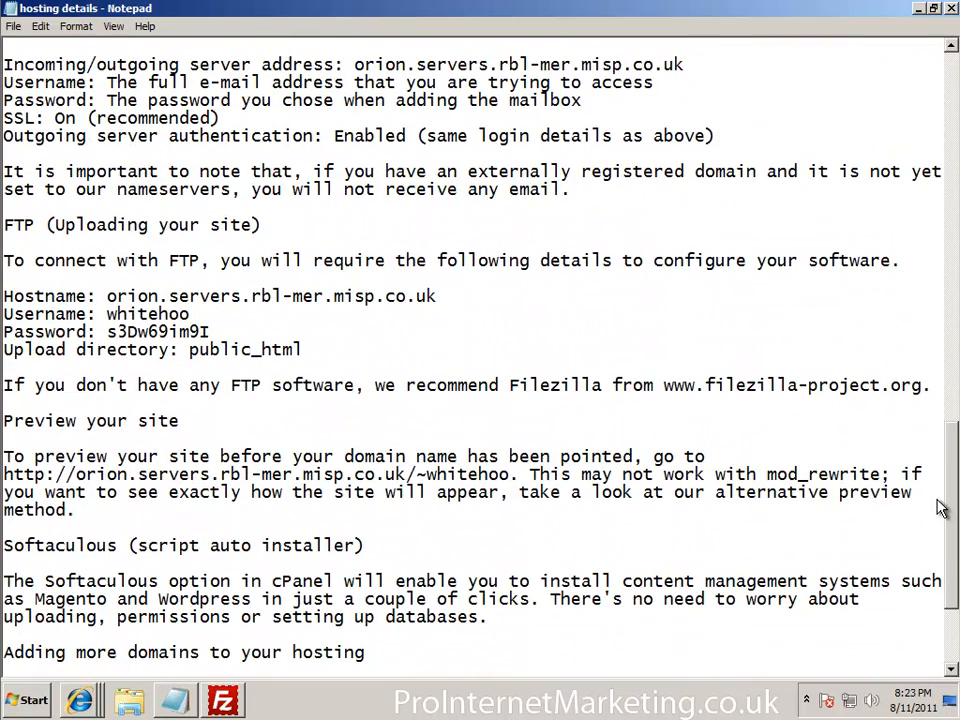
pyautogui.click(920, 9)
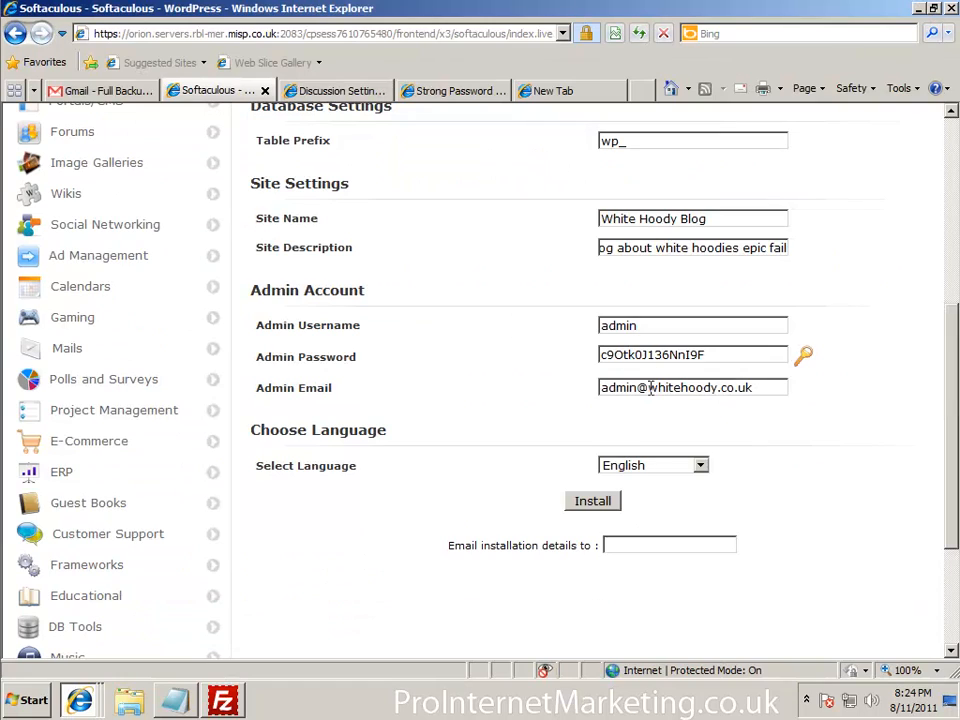
# Replace the admin e-mail's name part with the owner's name and install WordPress
pyautogui.moveTo(598, 388); pyautogui.dragTo(463, 381)
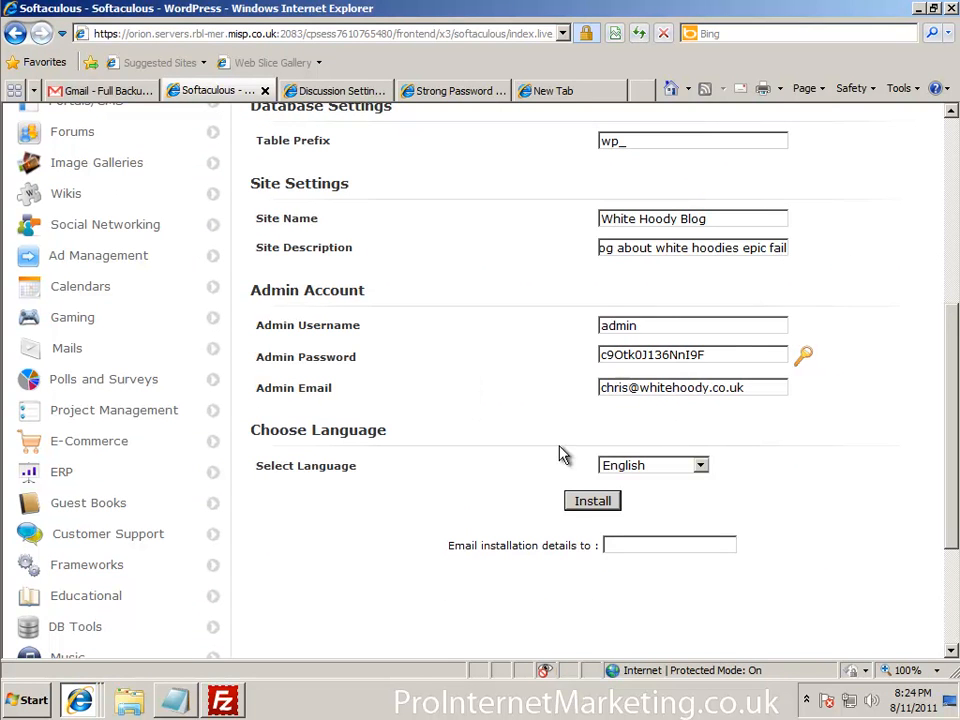
pyautogui.click(592, 502)
pyautogui.click(592, 502)
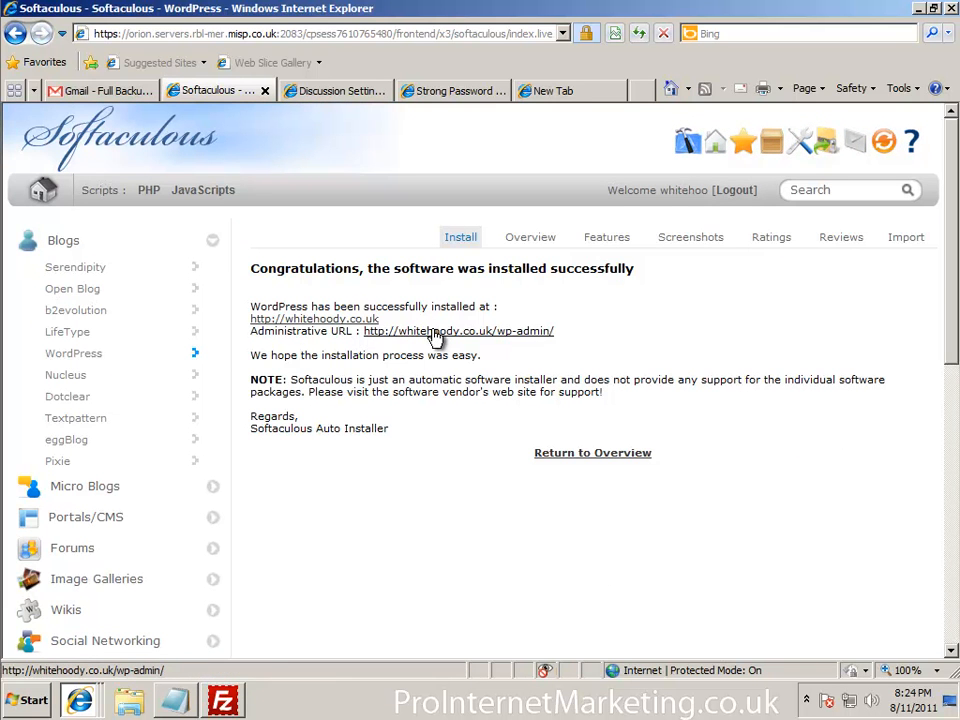
# Close the stray tabs and view the live White Hoody Blog front page at whitehoody.co.uk
pyautogui.click(350, 98)
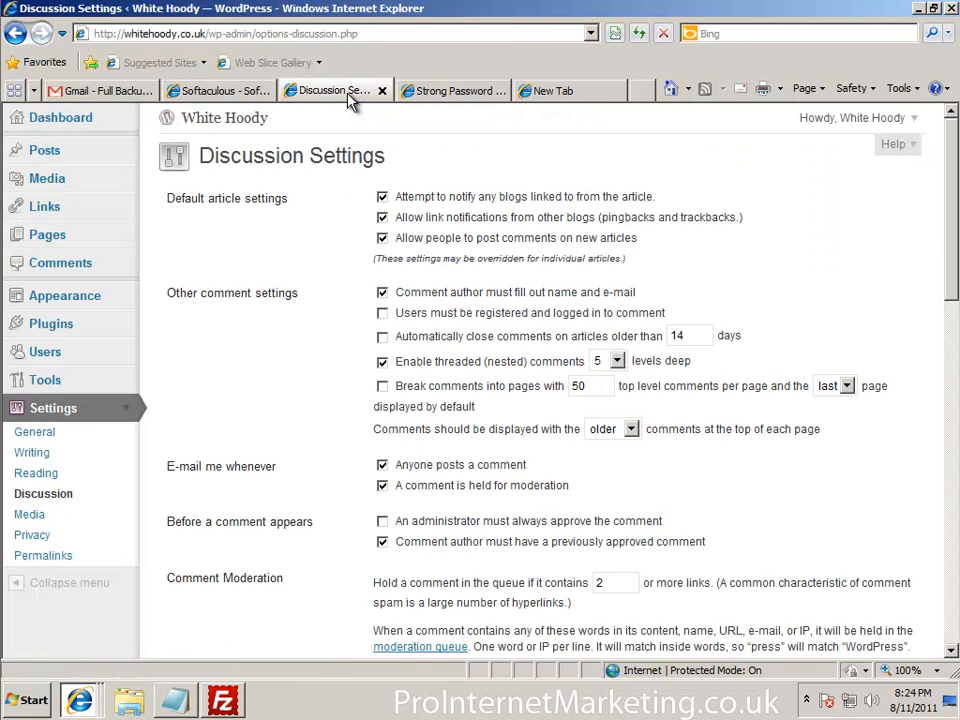
pyautogui.click(383, 93)
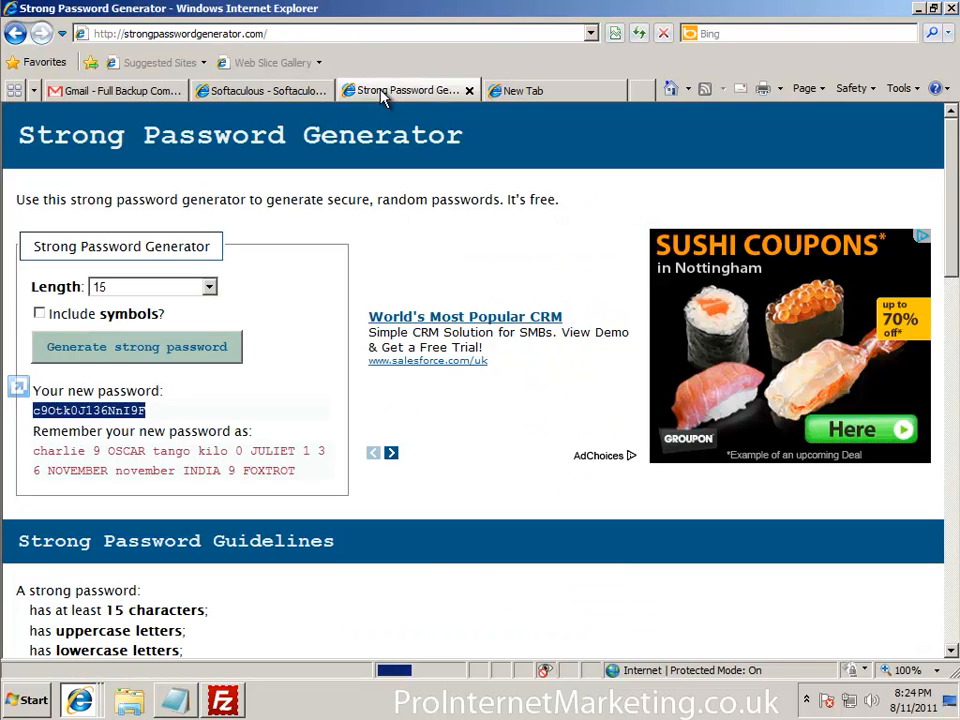
pyautogui.click(499, 90)
pyautogui.click(615, 91)
pyautogui.click(279, 91)
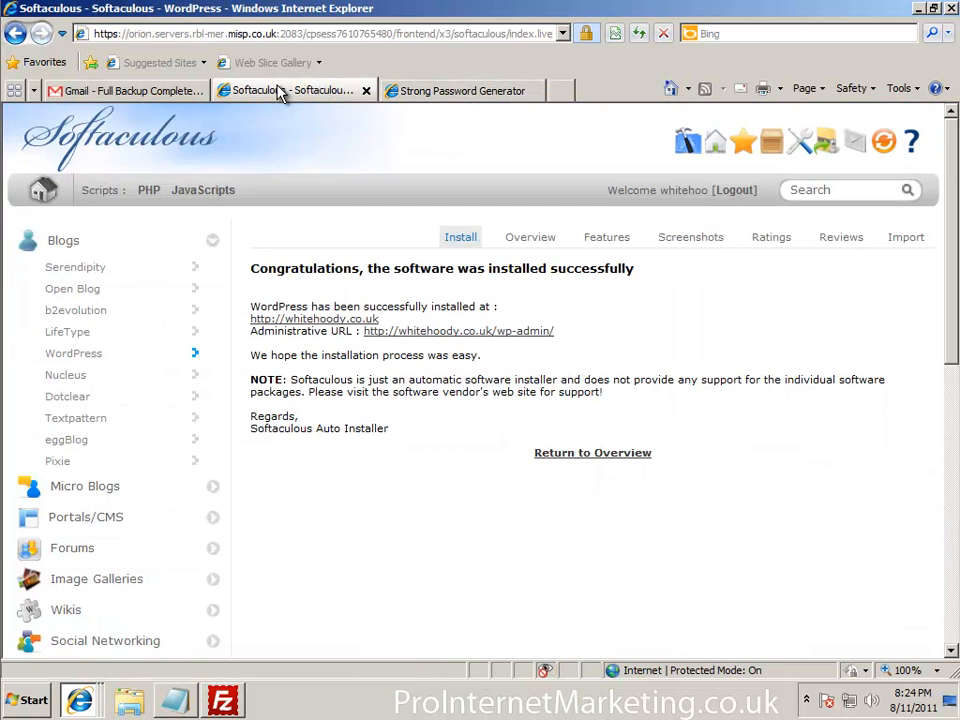
pyautogui.click(284, 319)
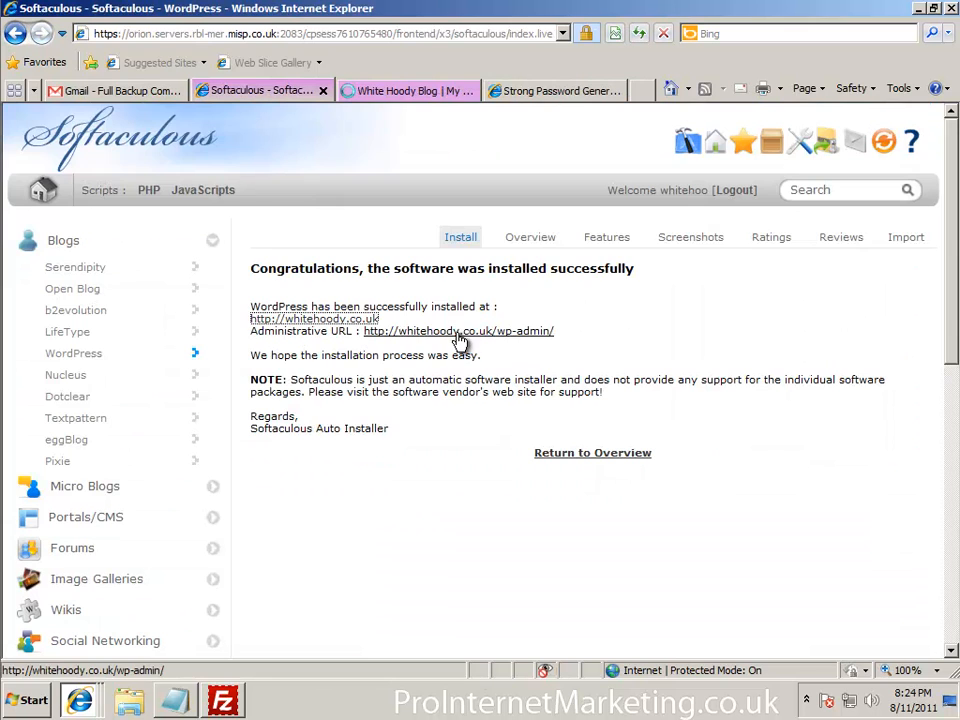
pyautogui.click(425, 92)
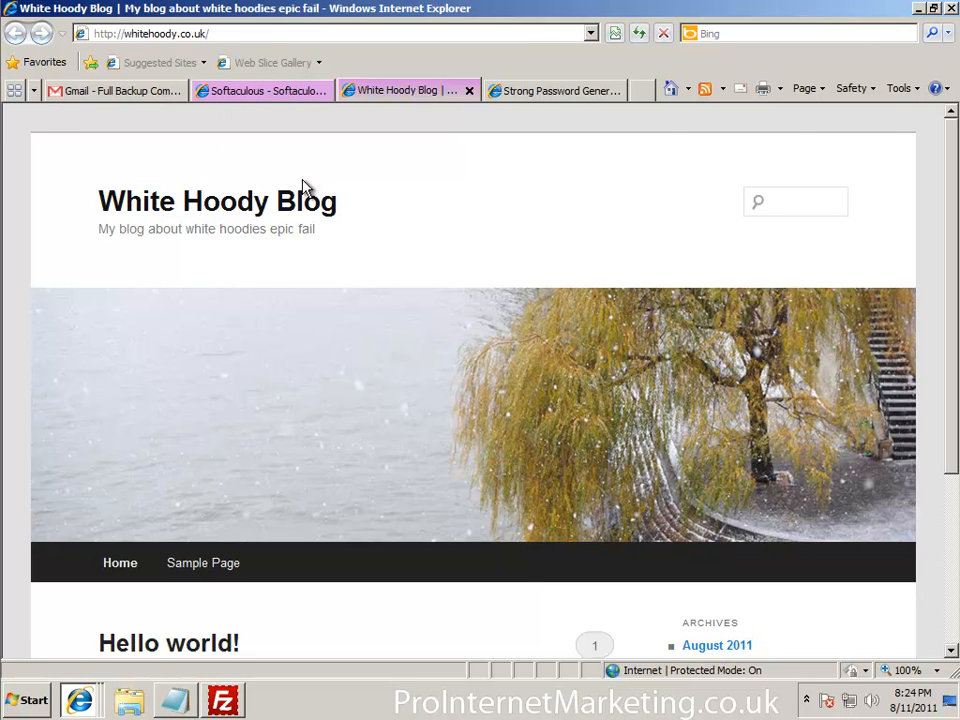
pyautogui.click(285, 91)
pyautogui.click(446, 333)
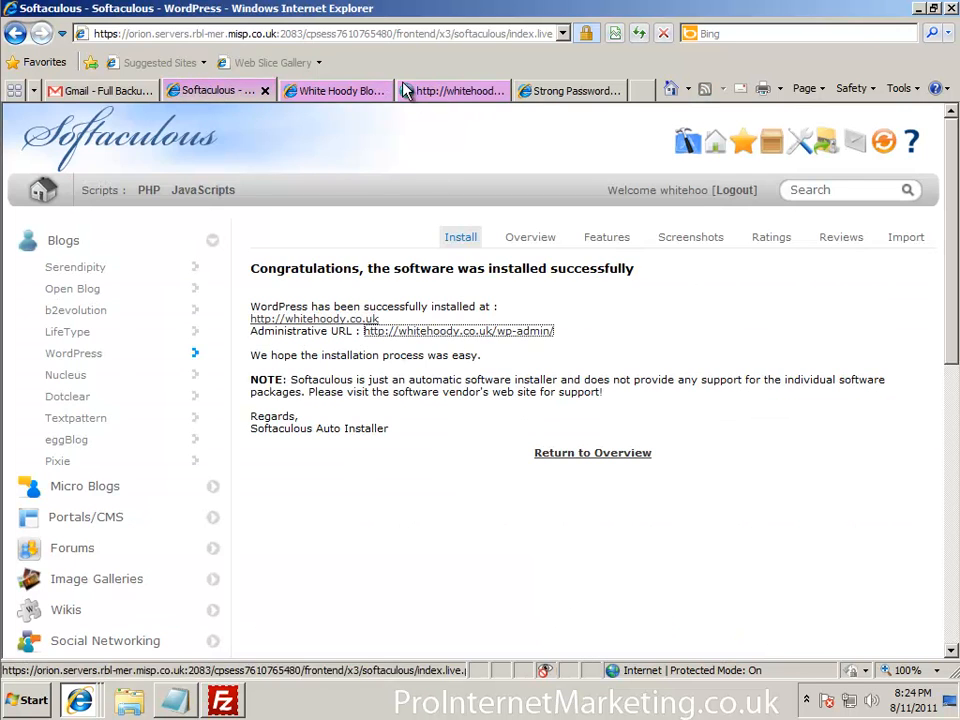
pyautogui.click(349, 96)
pyautogui.scroll(-3, 461, 388)
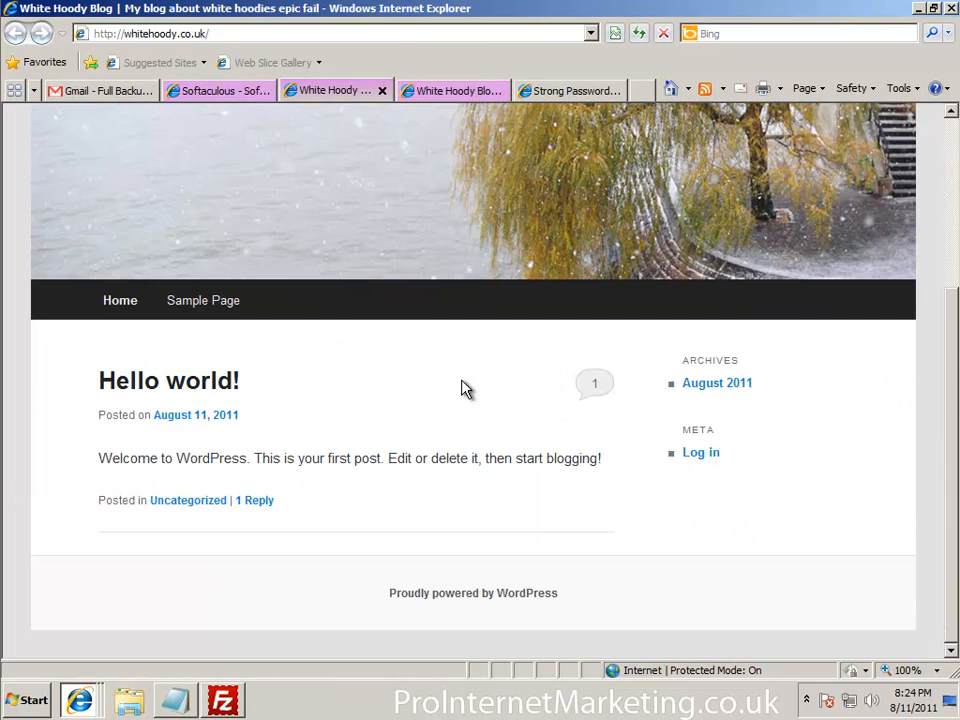
pyautogui.scroll(3, 516, 508)
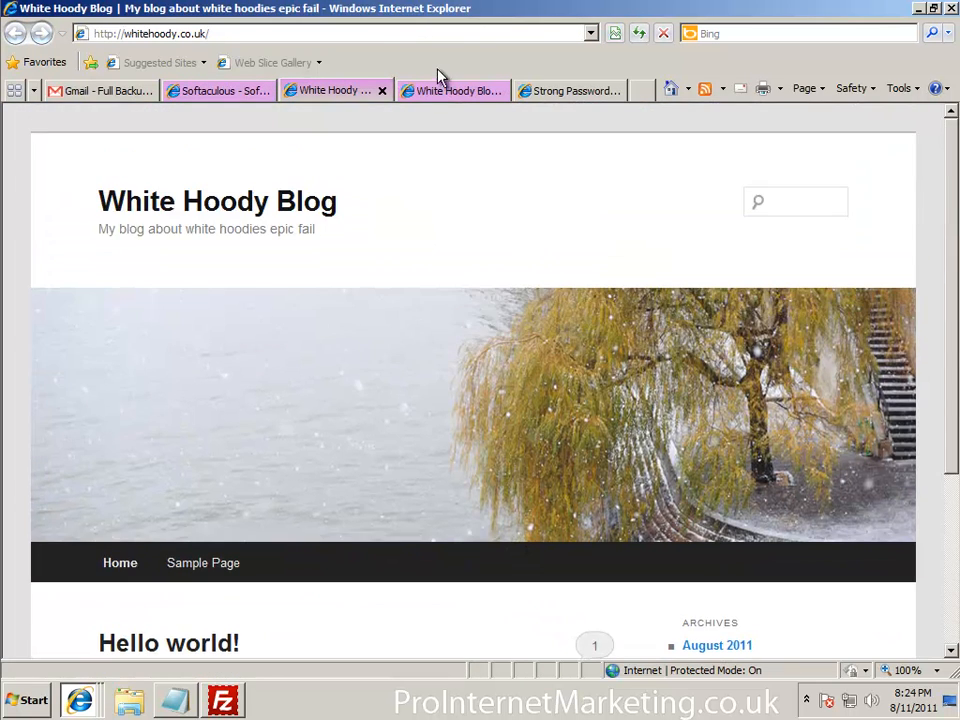
pyautogui.click(449, 91)
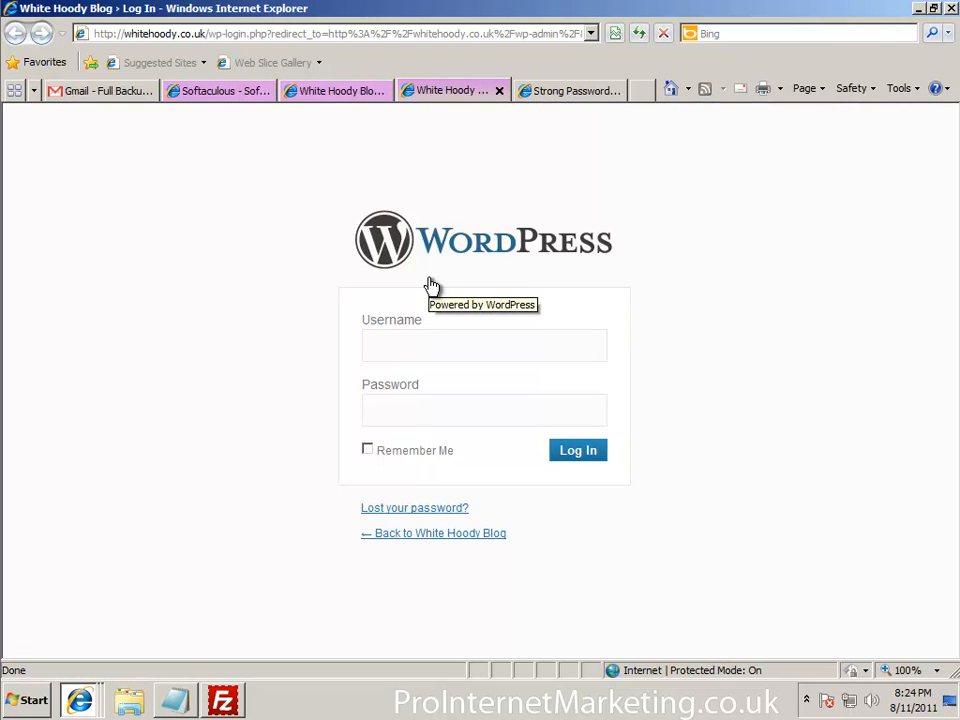
pyautogui.click(224, 703)
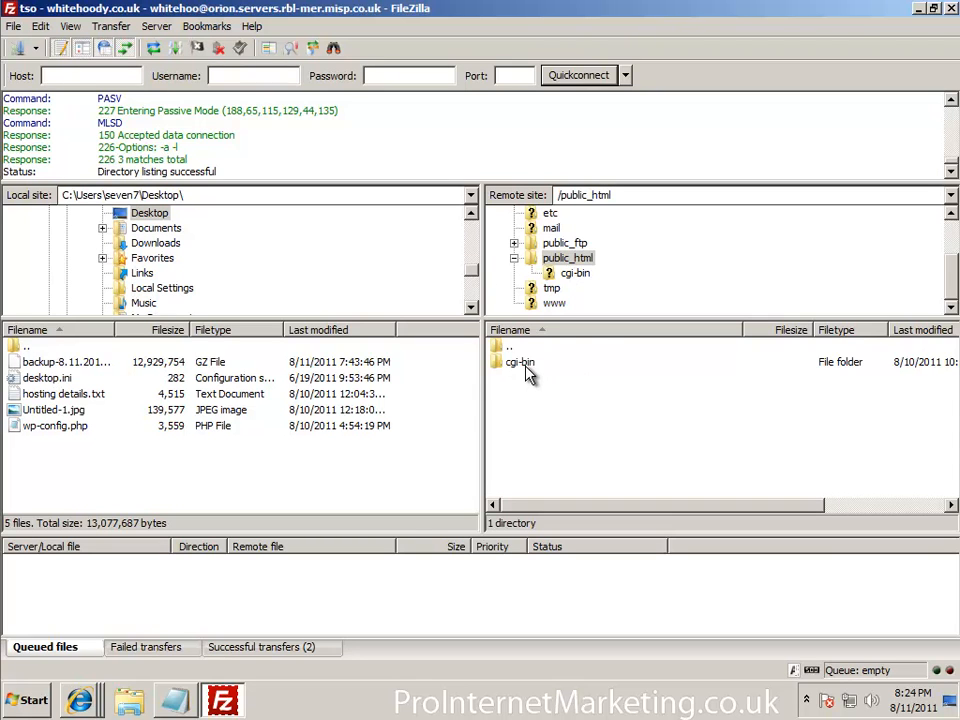
# Refresh FileZilla's public_html listing to confirm wp-content, wp-admin and the other WordPress files are present
pyautogui.press('F5')
pyautogui.click(540, 394)
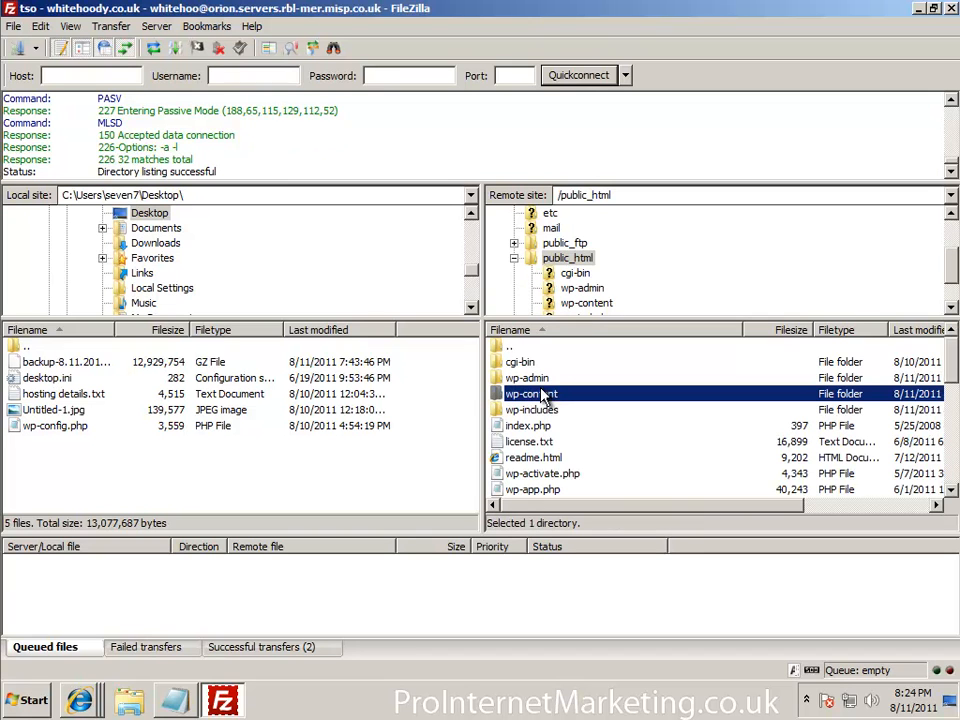
pyautogui.click(548, 380)
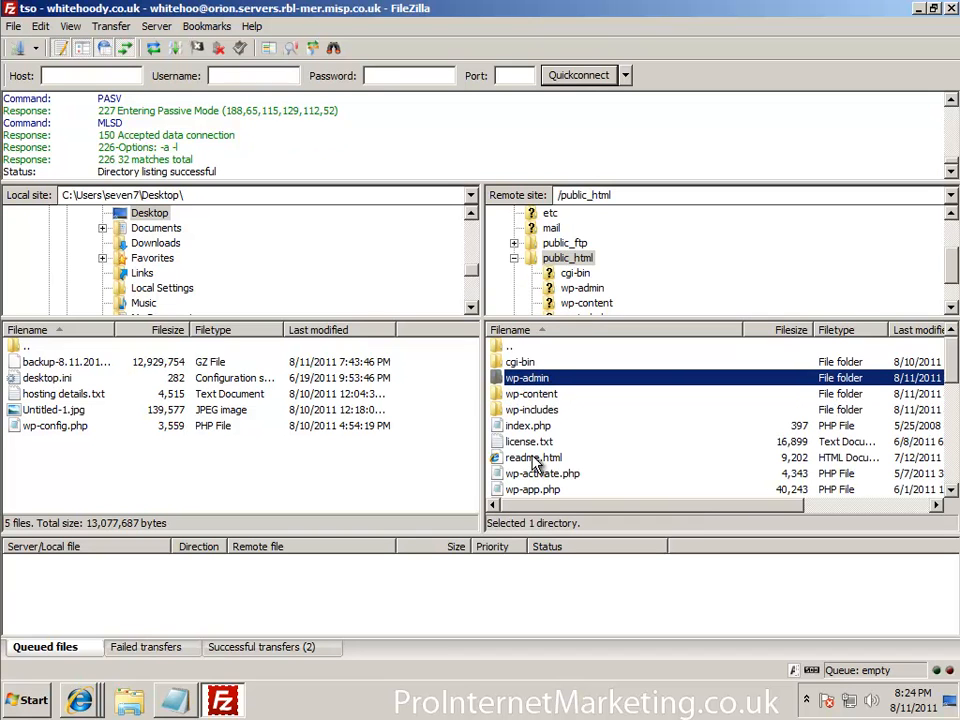
pyautogui.click(232, 704)
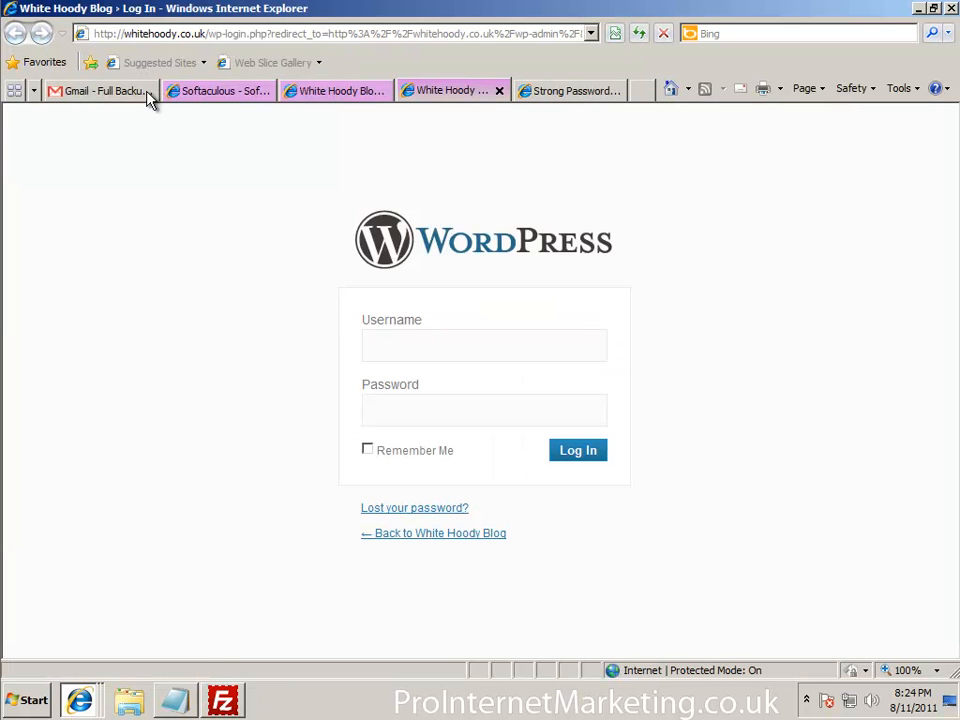
# Return from the Softaculous installation success page to the cPanel home page
pyautogui.click(205, 93)
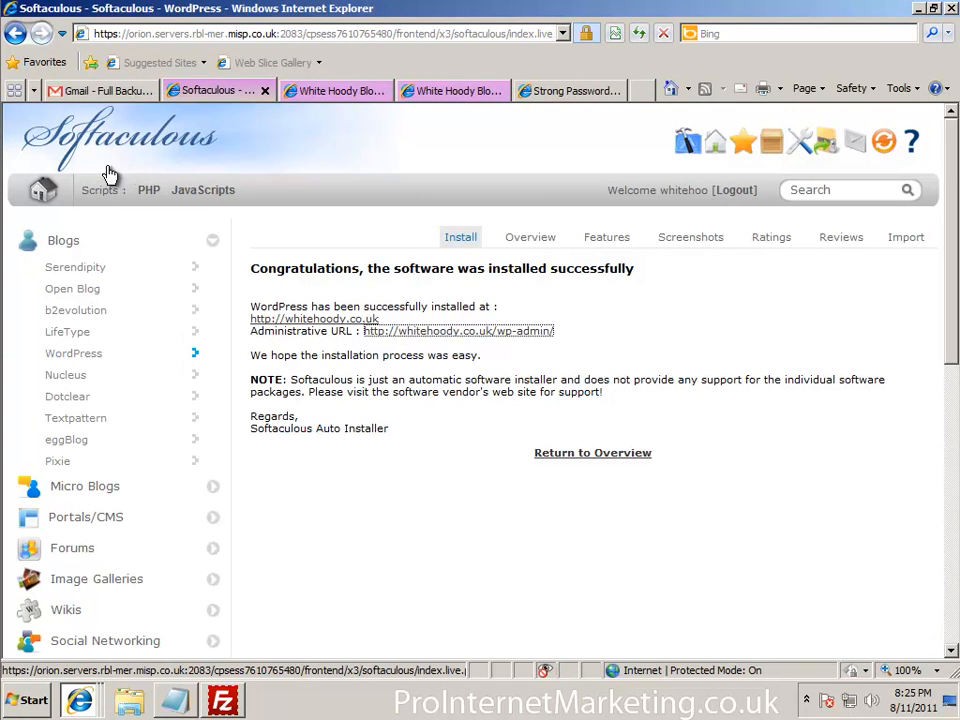
pyautogui.click(62, 34)
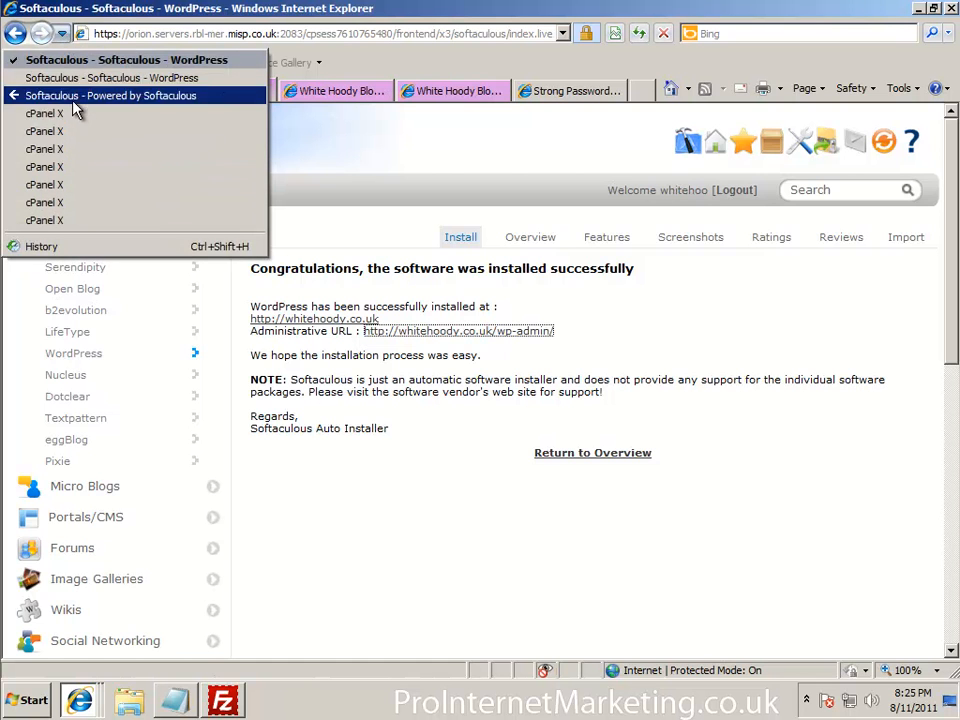
pyautogui.click(44, 113)
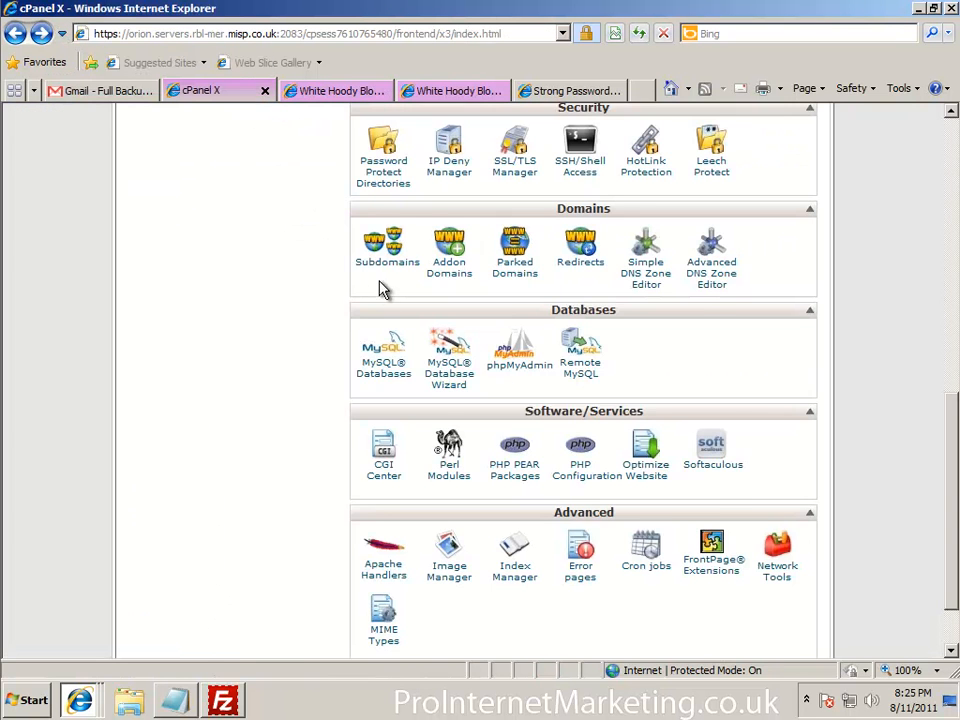
pyautogui.scroll(3, 381, 283)
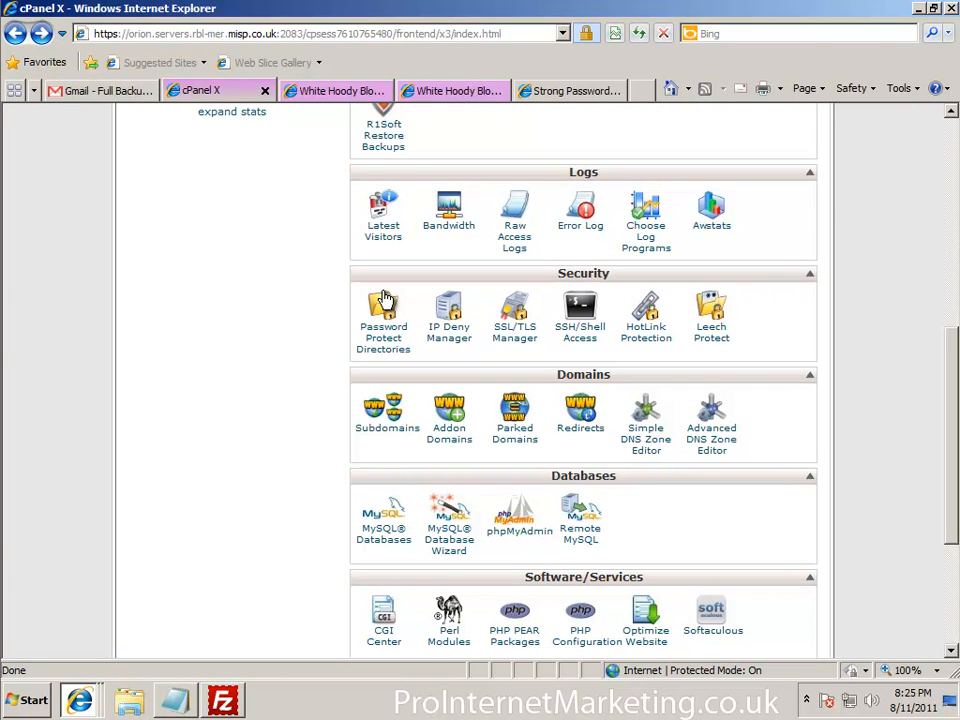
pyautogui.scroll(5, 383, 300)
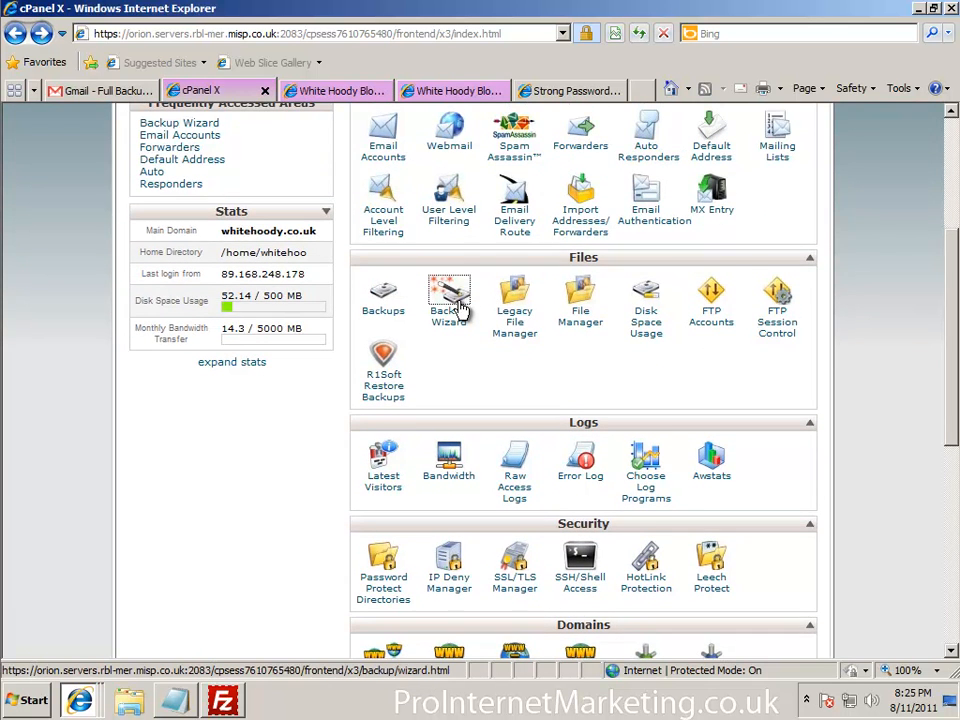
# Open Backup Wizard's Backup section and choose Full Backup
pyautogui.click(458, 310)
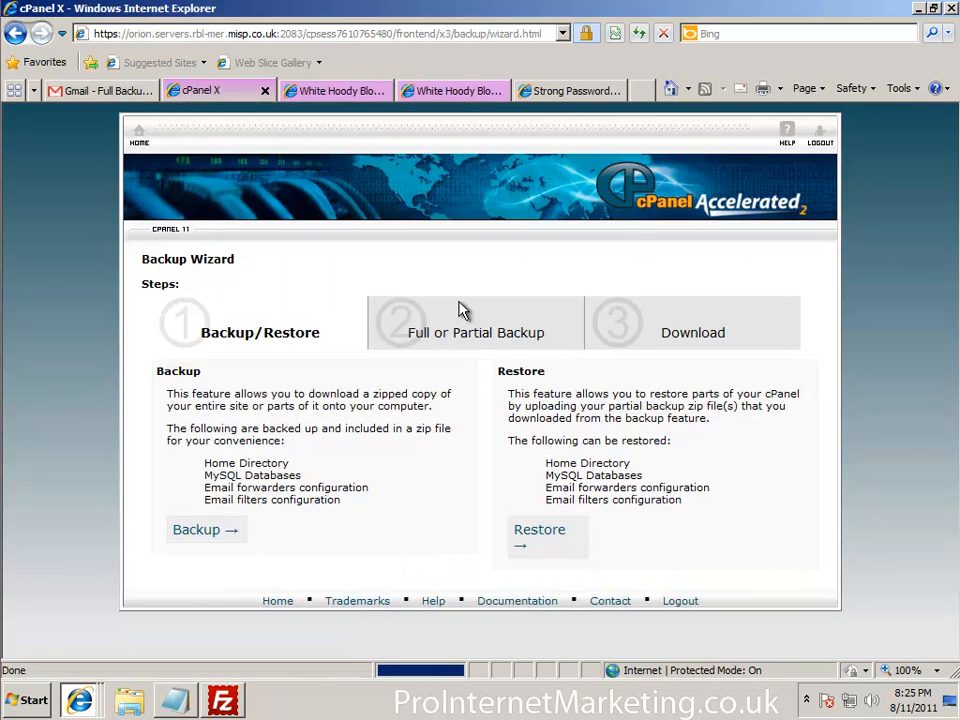
pyautogui.click(230, 535)
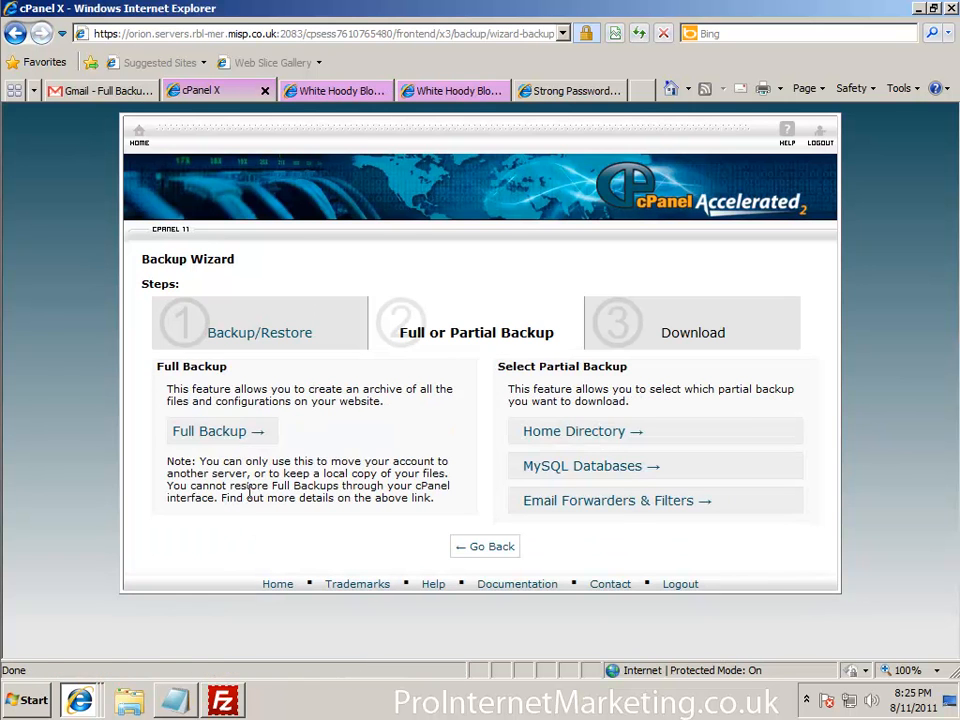
pyautogui.click(254, 437)
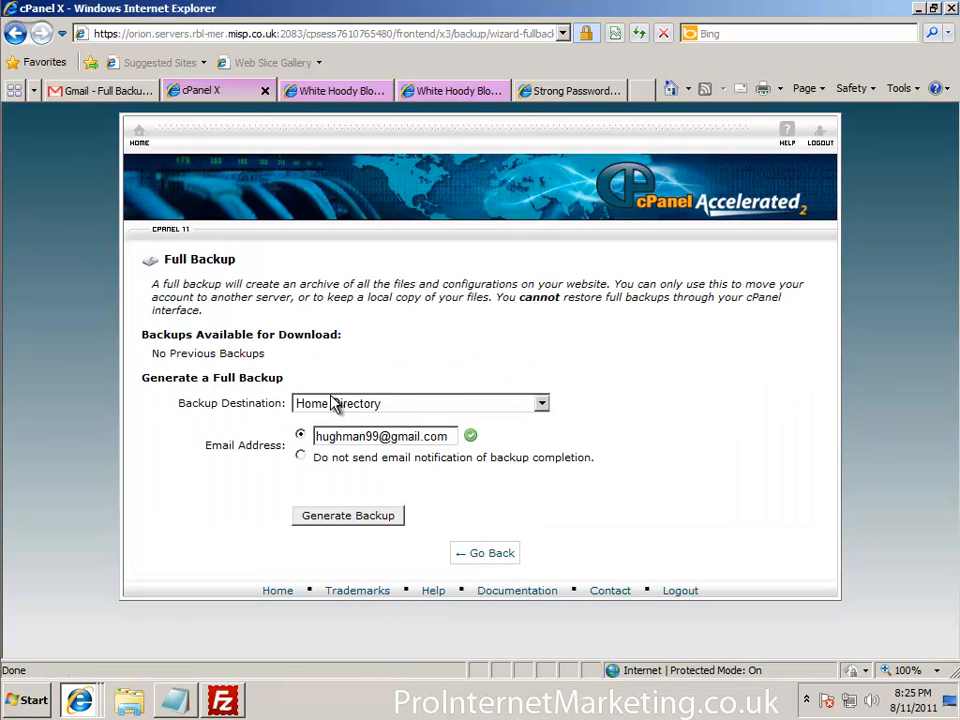
# After a quick inbox check, generate the full account backup to the Home Directory
pyautogui.click(103, 90)
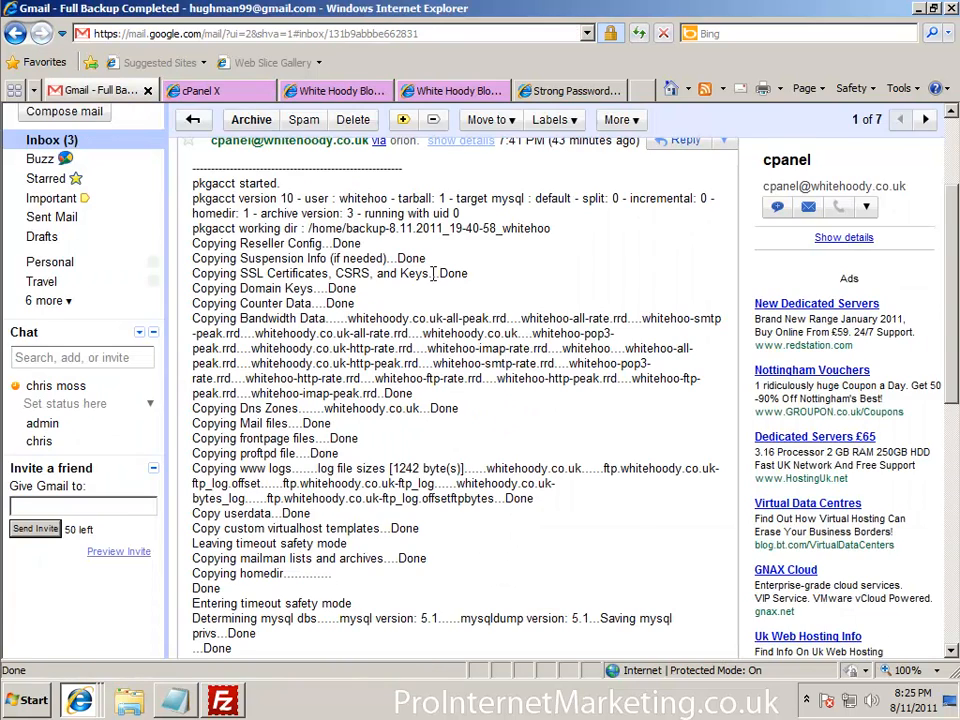
pyautogui.click(58, 307)
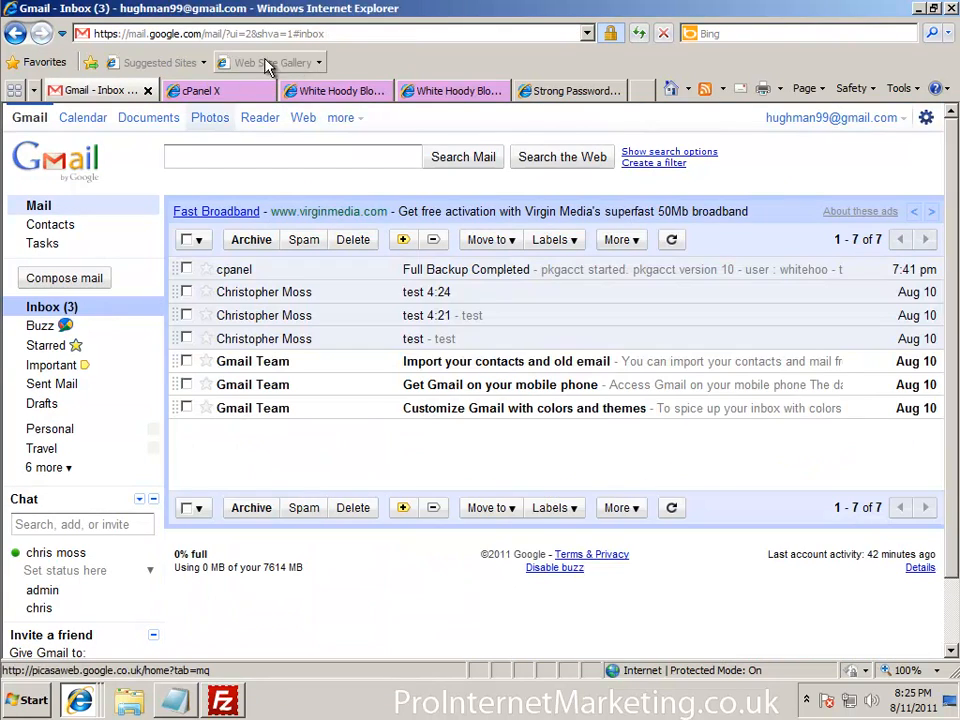
pyautogui.click(212, 91)
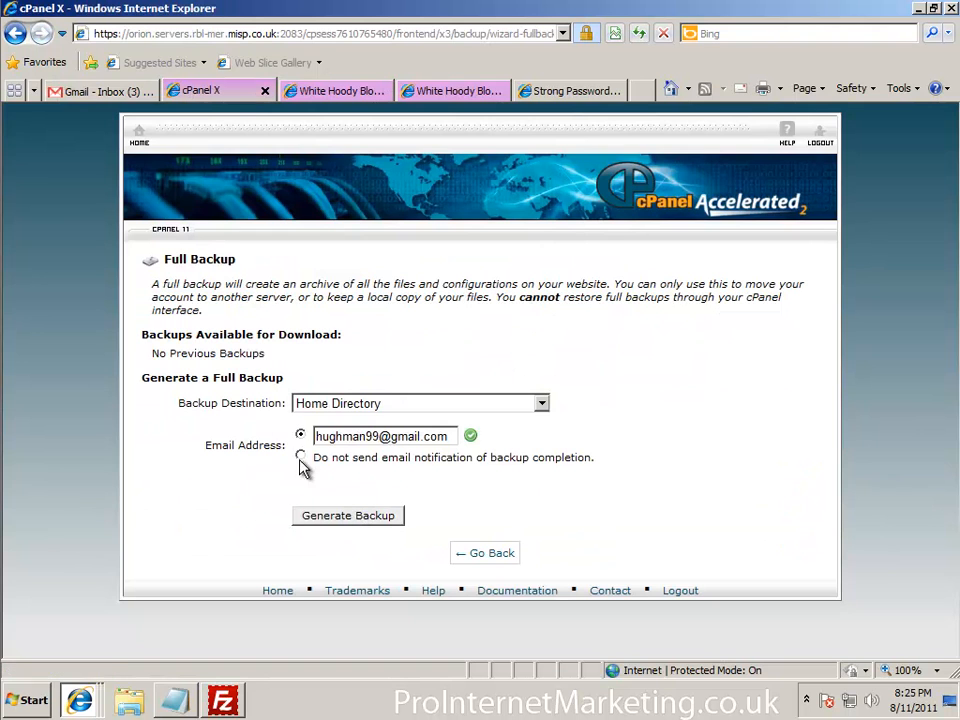
pyautogui.click(343, 516)
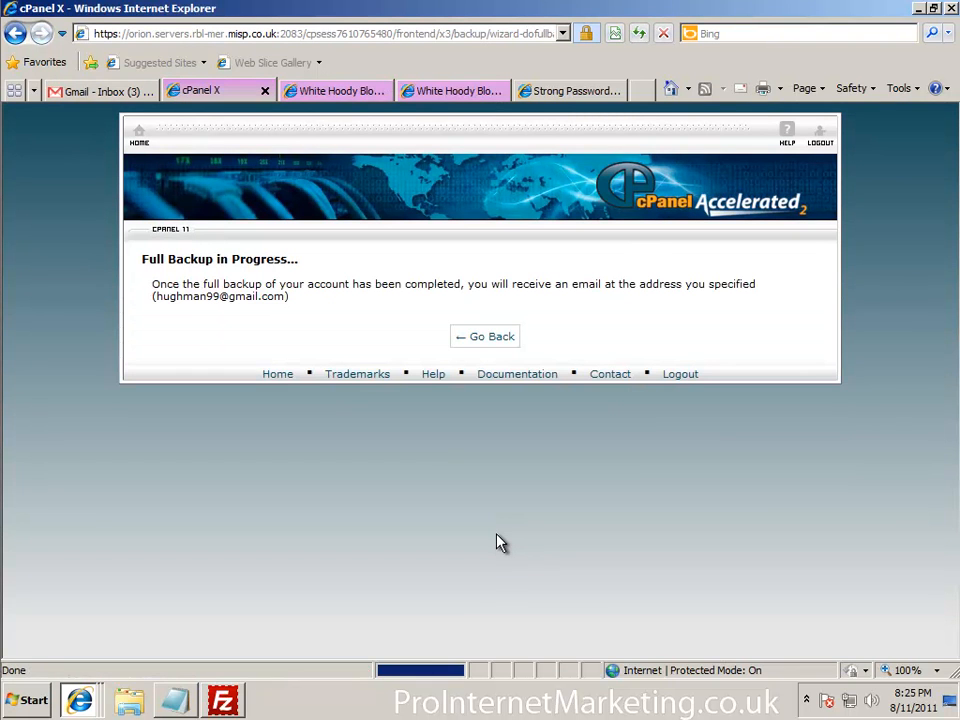
pyautogui.click(500, 340)
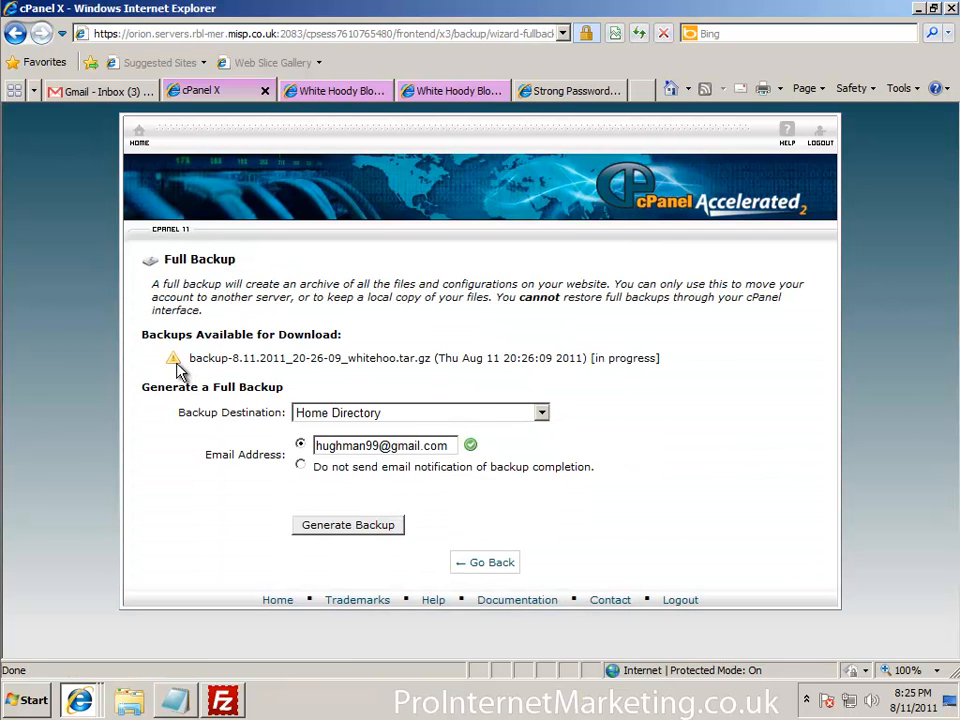
# Delete the old backup e-mail, read the new Full Backup Completed message, and reload cPanel's backup list
pyautogui.click(103, 91)
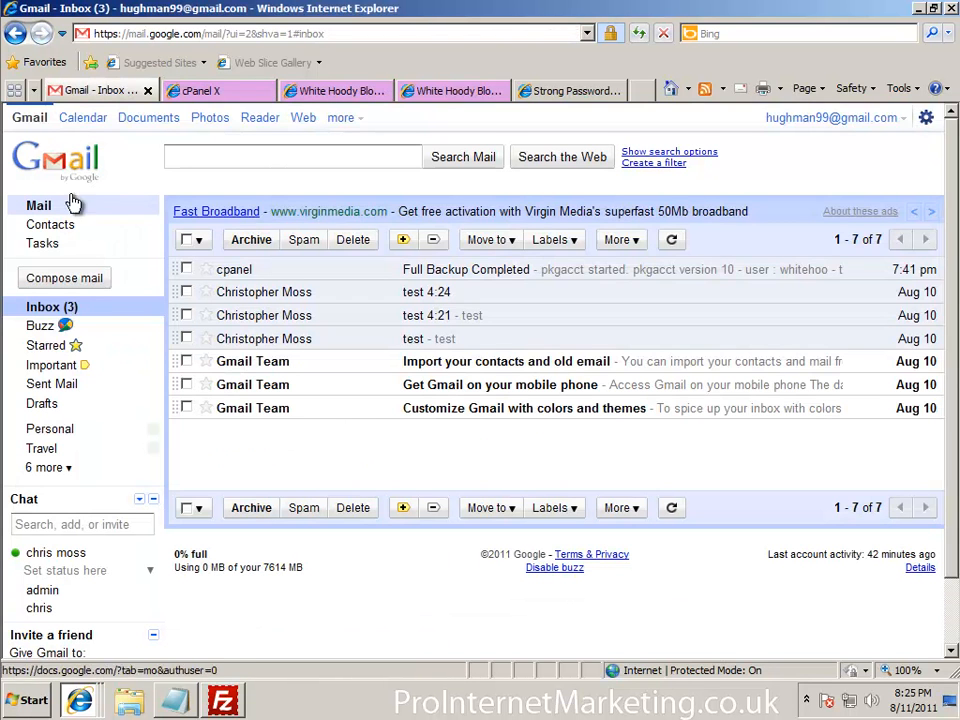
pyautogui.click(62, 313)
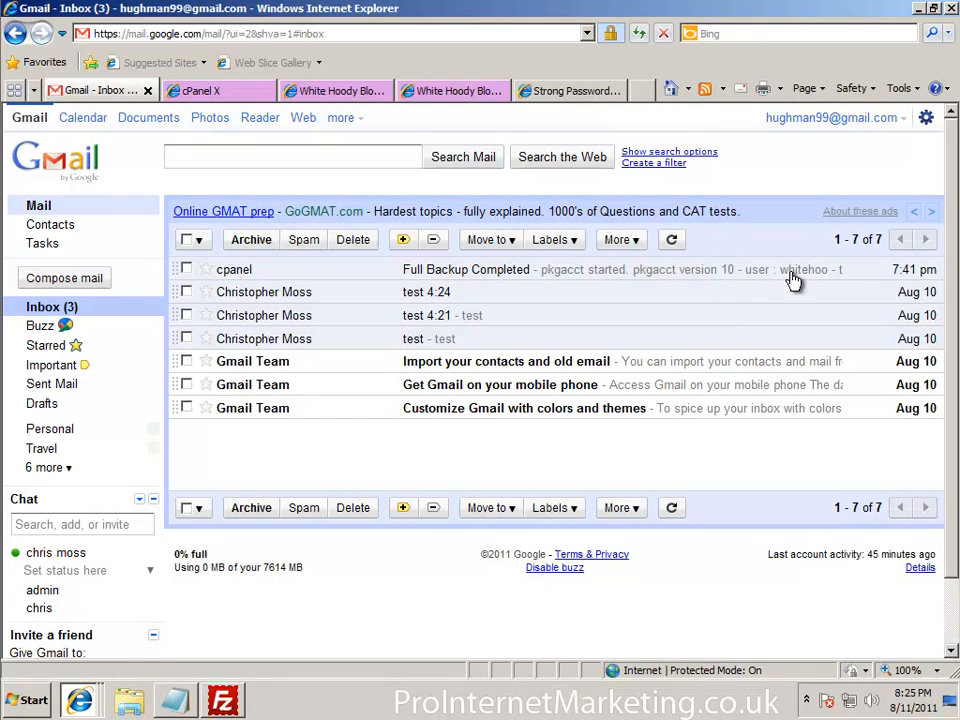
pyautogui.click(186, 269)
pyautogui.click(358, 241)
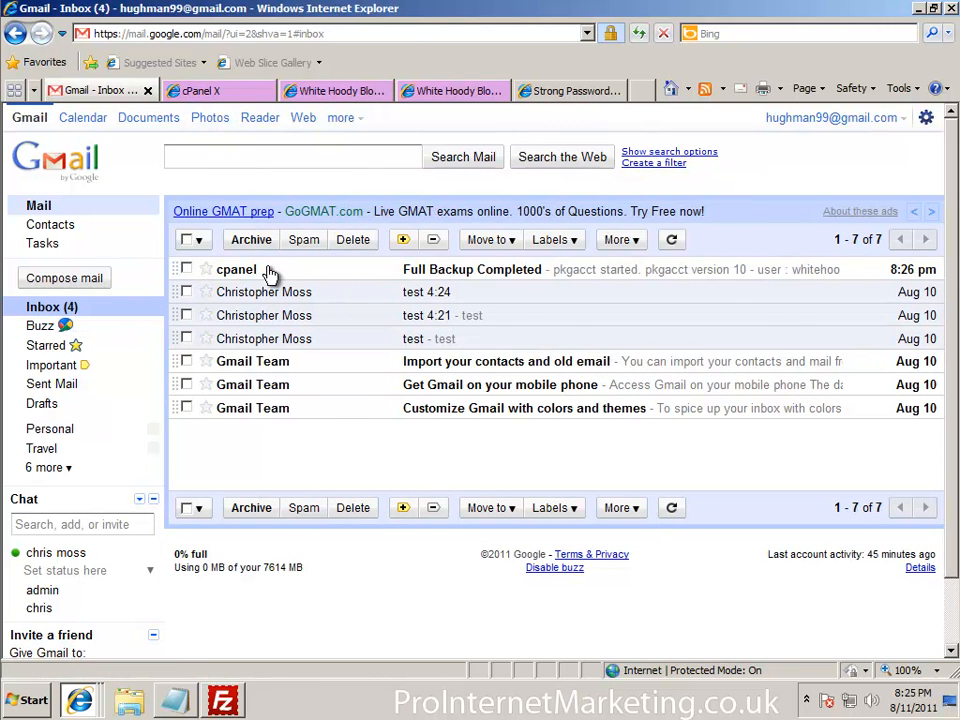
pyautogui.click(231, 273)
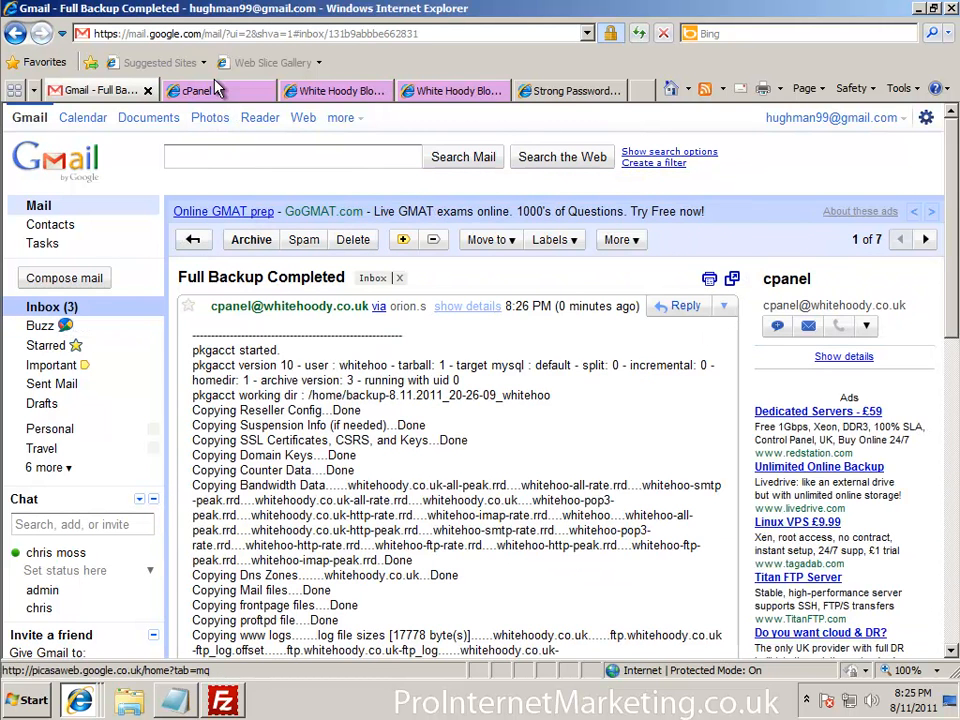
pyautogui.click(216, 92)
pyautogui.click(639, 34)
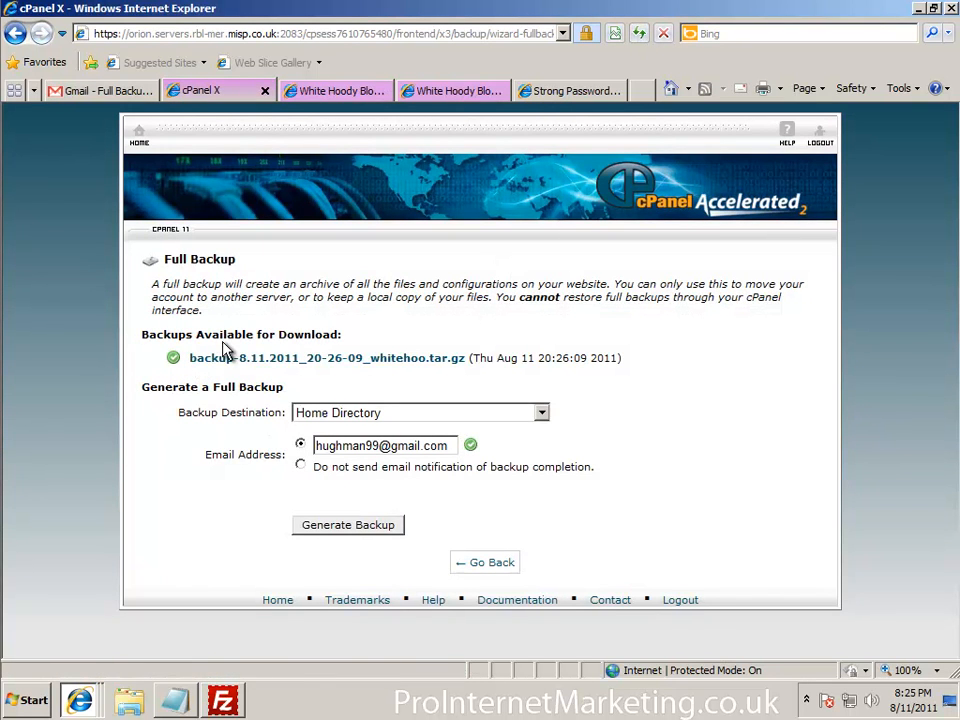
pyautogui.moveTo(222, 706)
pyautogui.moveTo(927, 710)
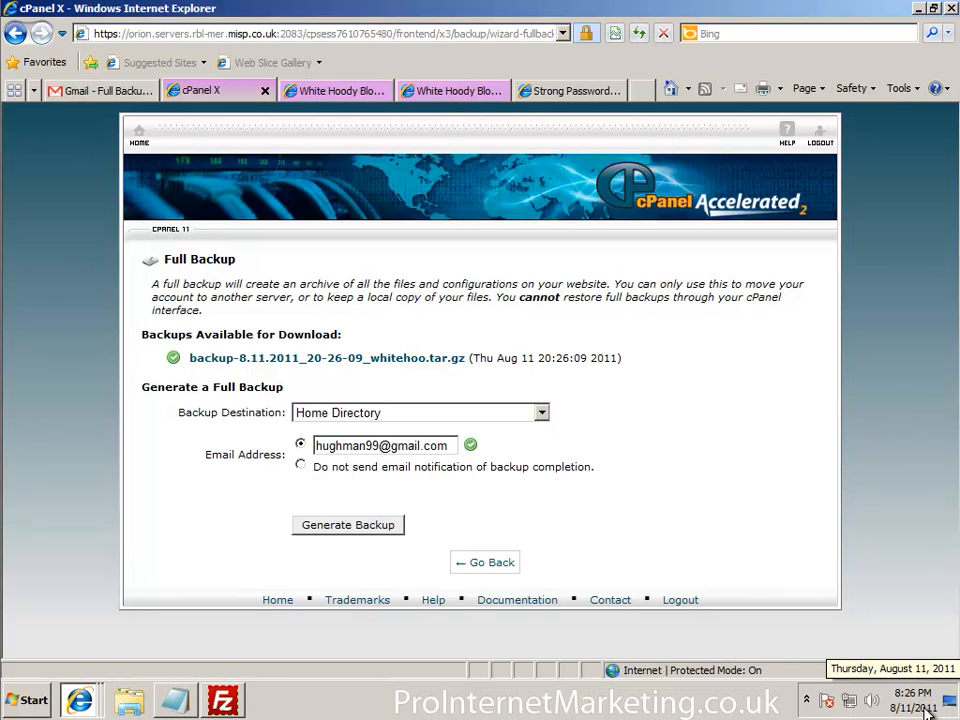